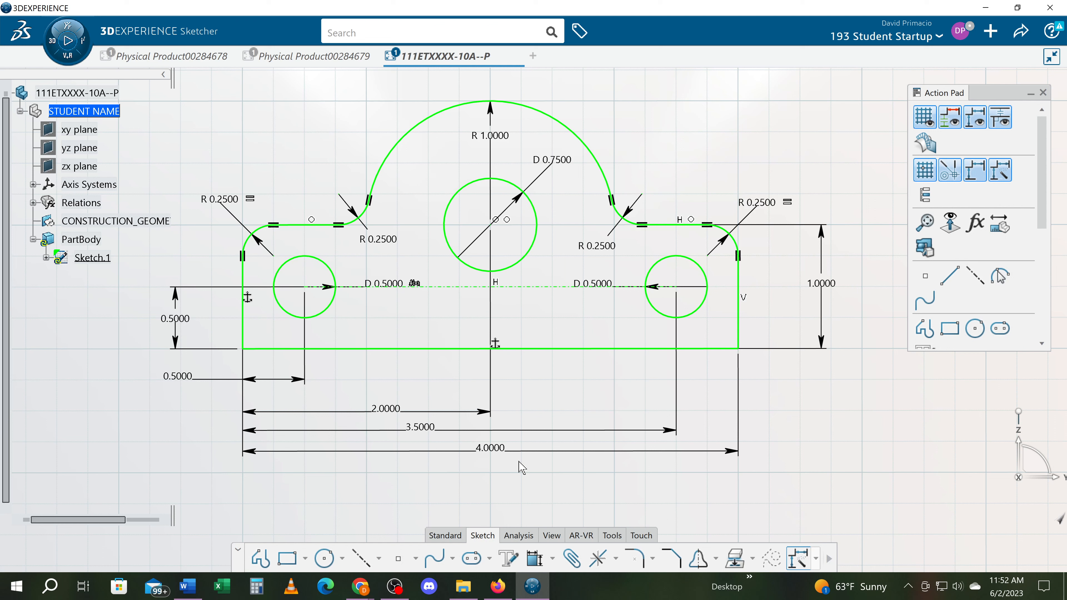
- Save the part with its current sketch locally
{"action": "key", "text": "ctrl+s"}
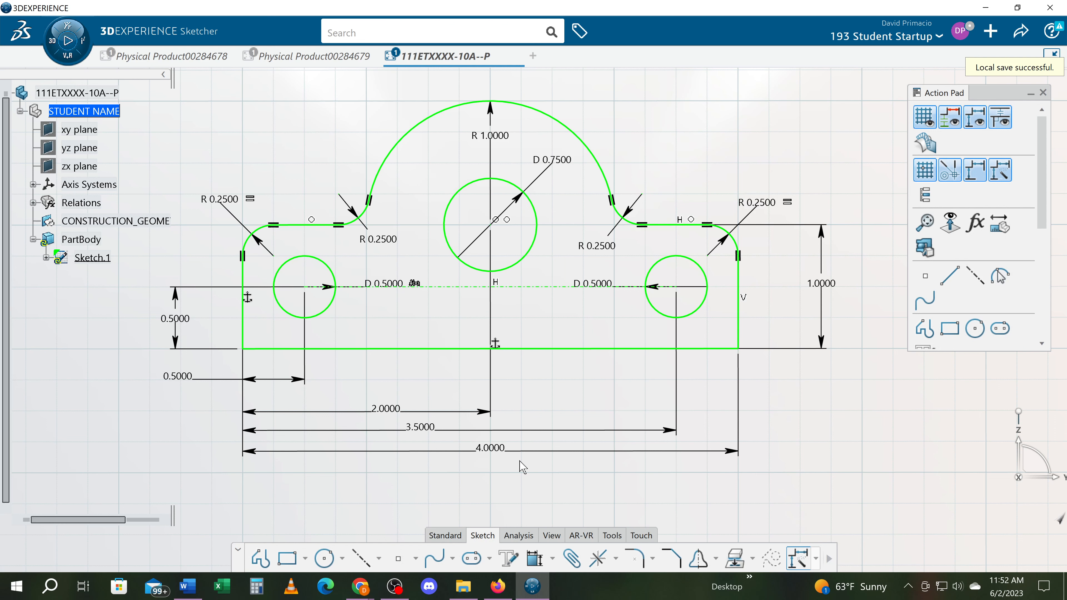
- Switch to the browser and view the Part 4 Tolerance block and Part 5 Template of Border videos in full screen
{"action": "key", "text": "alt+Tab"}
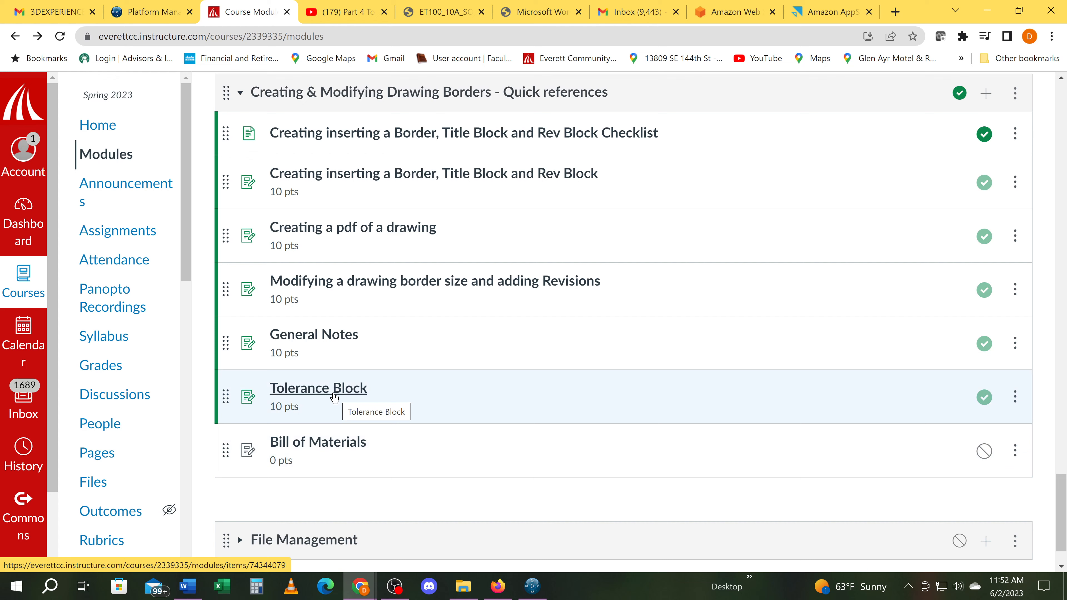
{"action": "left_click", "coordinate": [358, 11]}
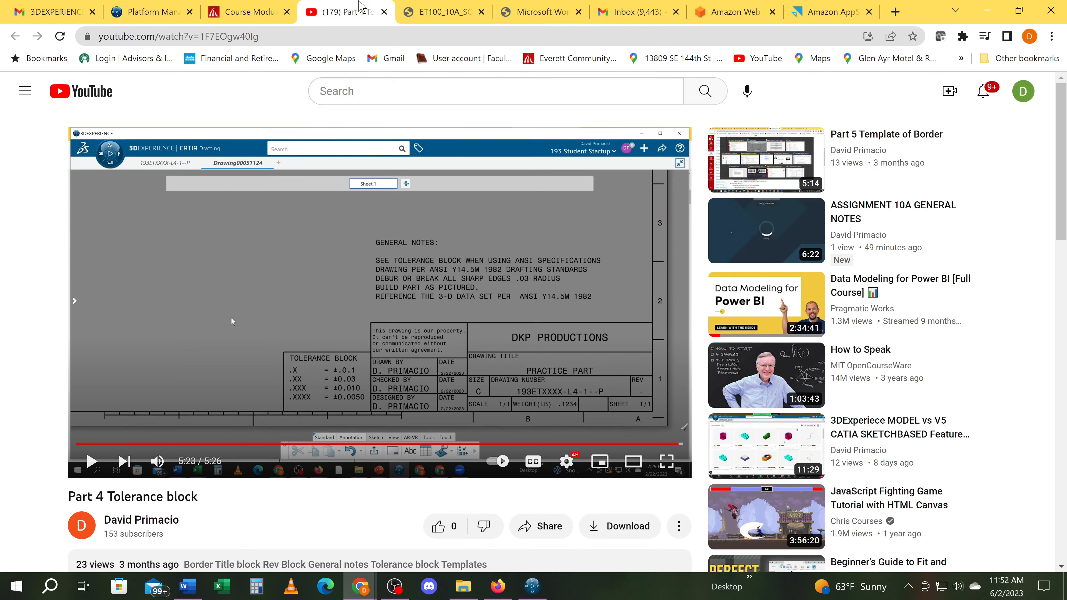
{"action": "left_click", "coordinate": [666, 461]}
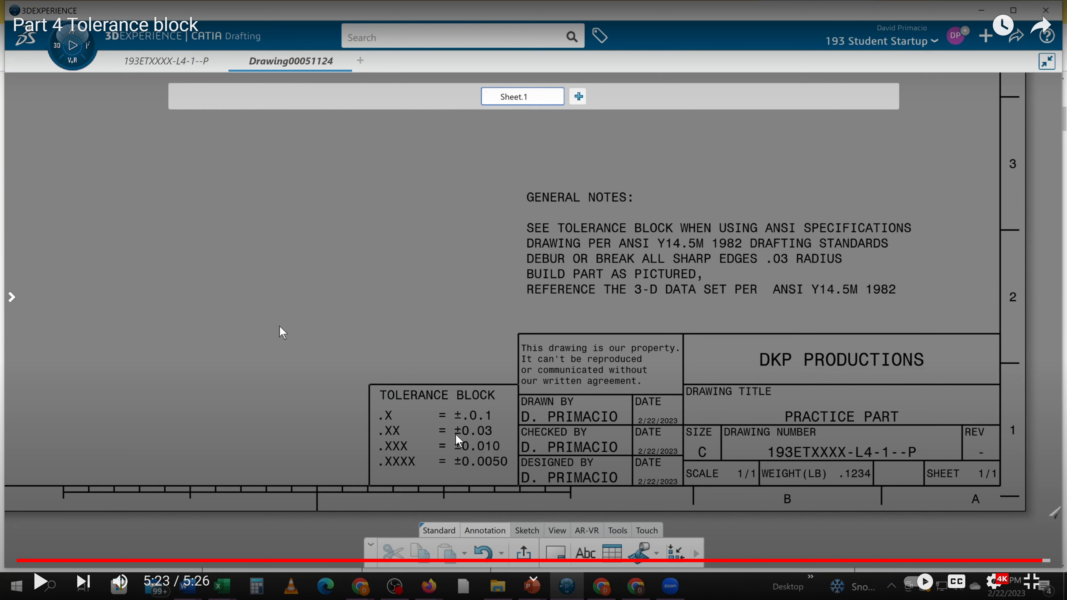
{"action": "left_click", "coordinate": [480, 325]}
{"action": "left_click", "coordinate": [279, 327]}
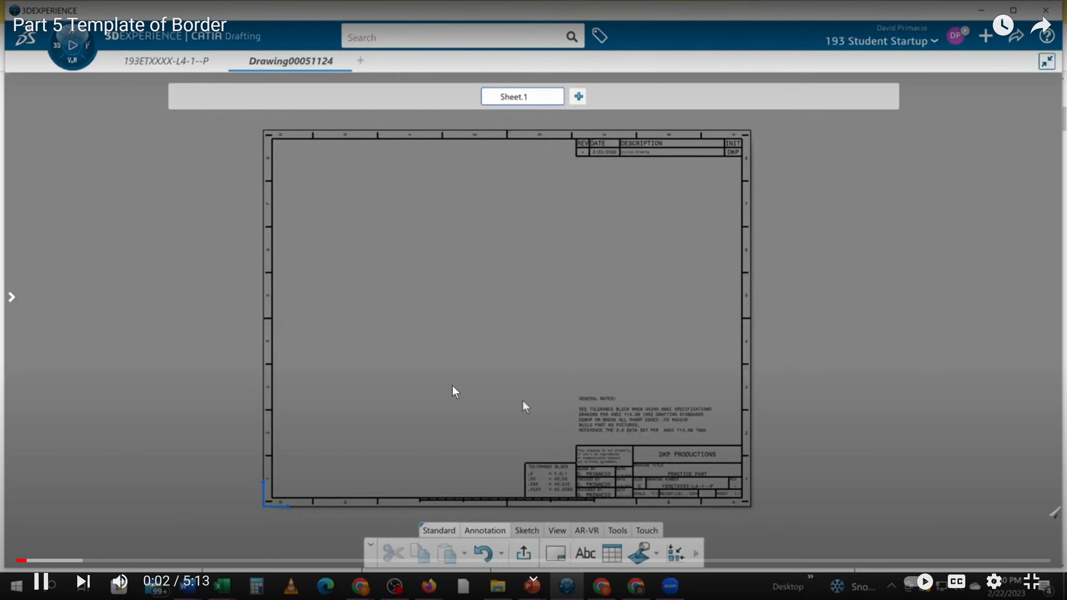
{"action": "left_click", "coordinate": [452, 389]}
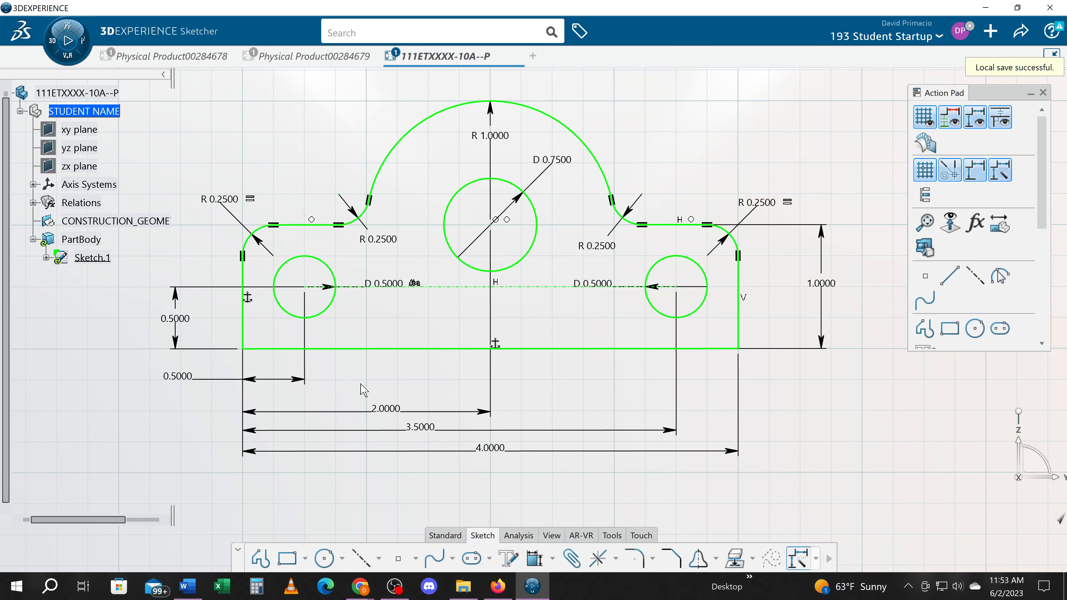
- Dimension the horizontal construction line between the two small hole centres at 3.0000 in and place the dimension above the large arc
{"action": "left_click", "coordinate": [534, 558]}
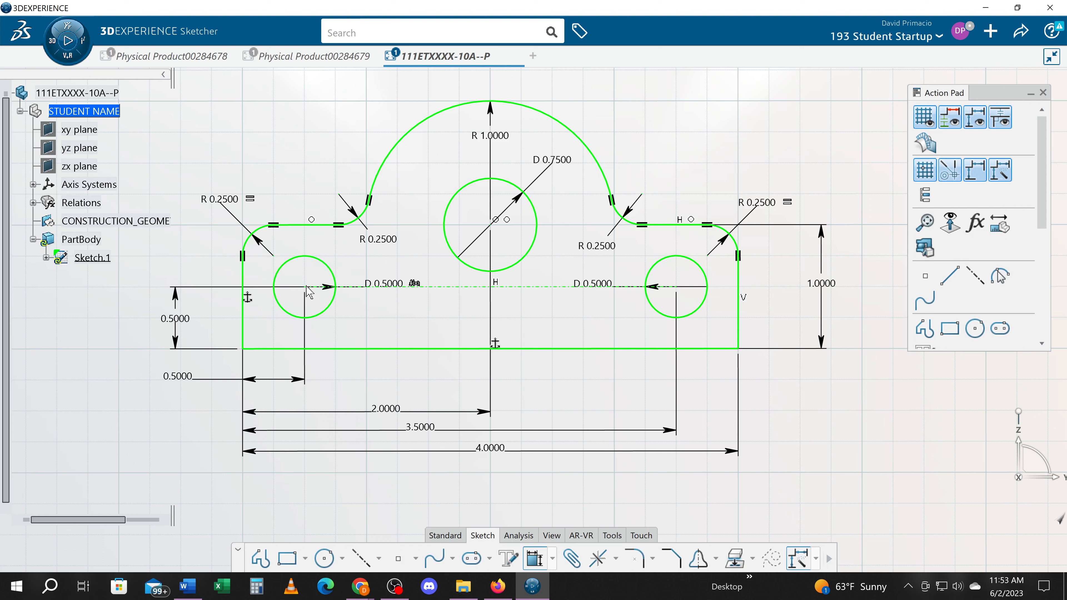
{"action": "left_click", "coordinate": [432, 286]}
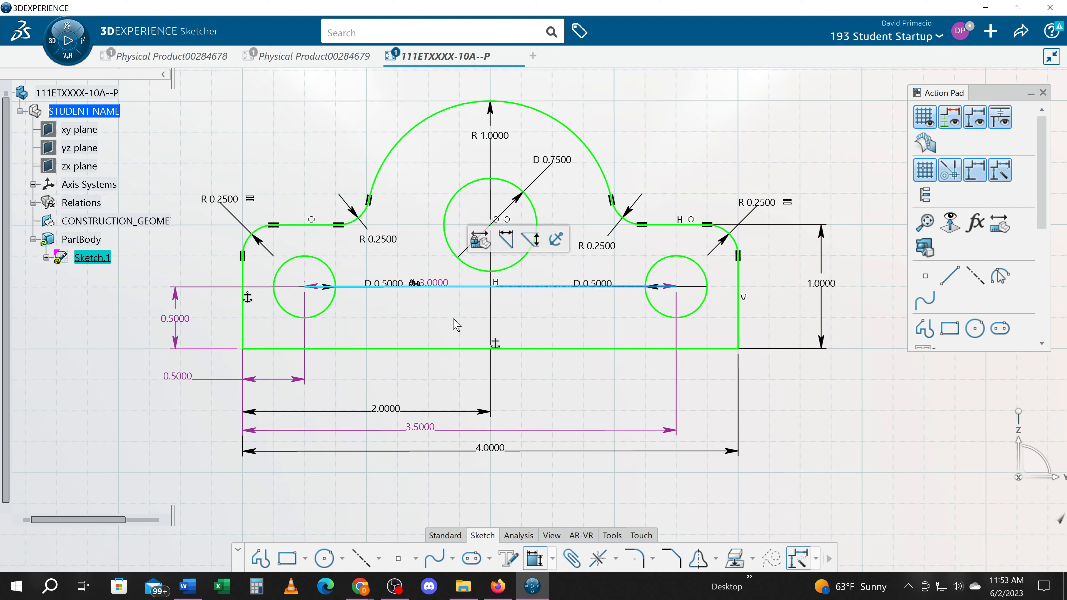
{"action": "left_click", "coordinate": [450, 415]}
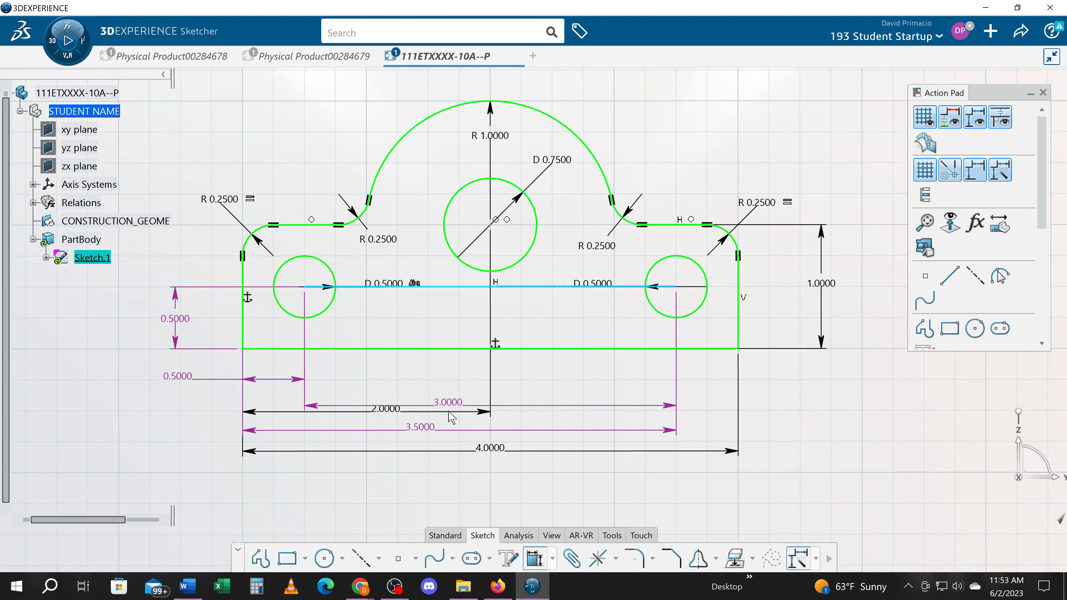
{"action": "middle_click_drag", "start_coordinate": [457, 262], "coordinate": [445, 334]}
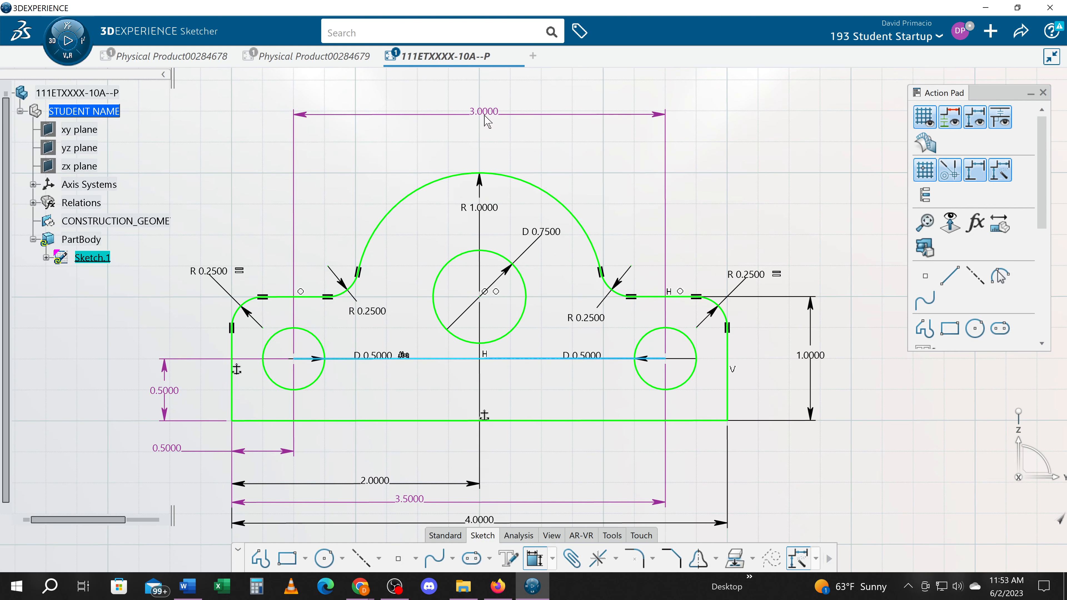
{"action": "left_click", "coordinate": [486, 121]}
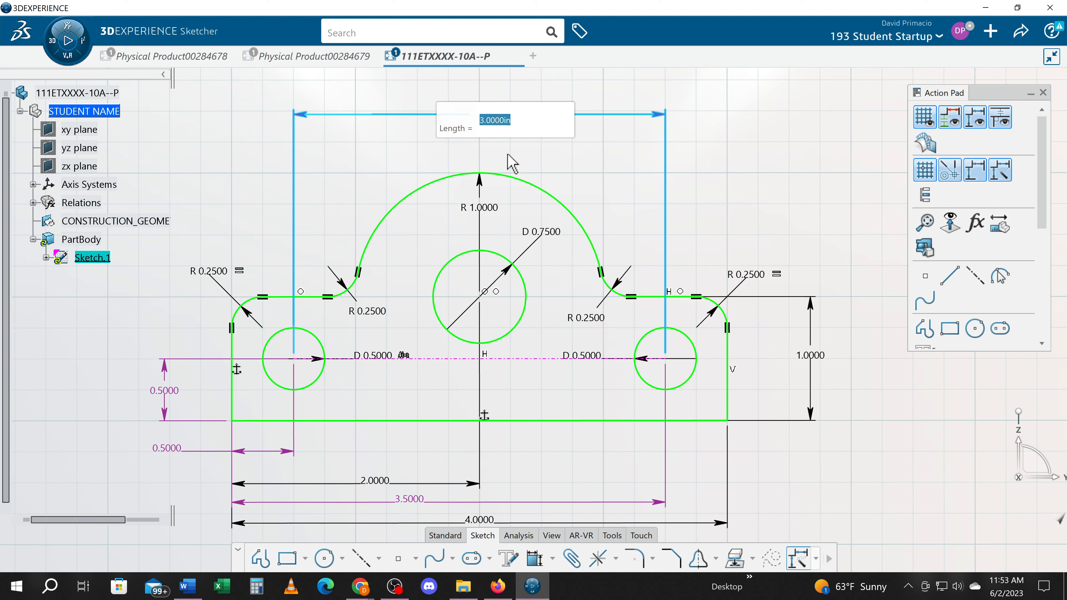
{"action": "left_click", "coordinate": [498, 121]}
{"action": "key", "text": "Return"}
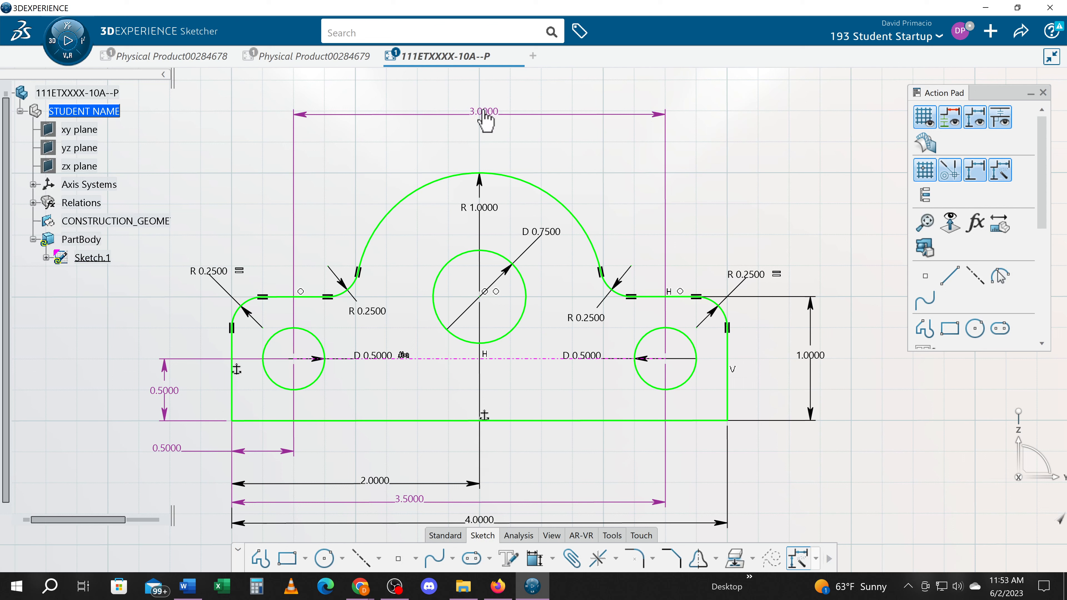
- Turn the hole-to-hole dimension above the profile into a reference dimension
{"action": "double_click", "coordinate": [482, 113]}
{"action": "left_click", "coordinate": [745, 213]}
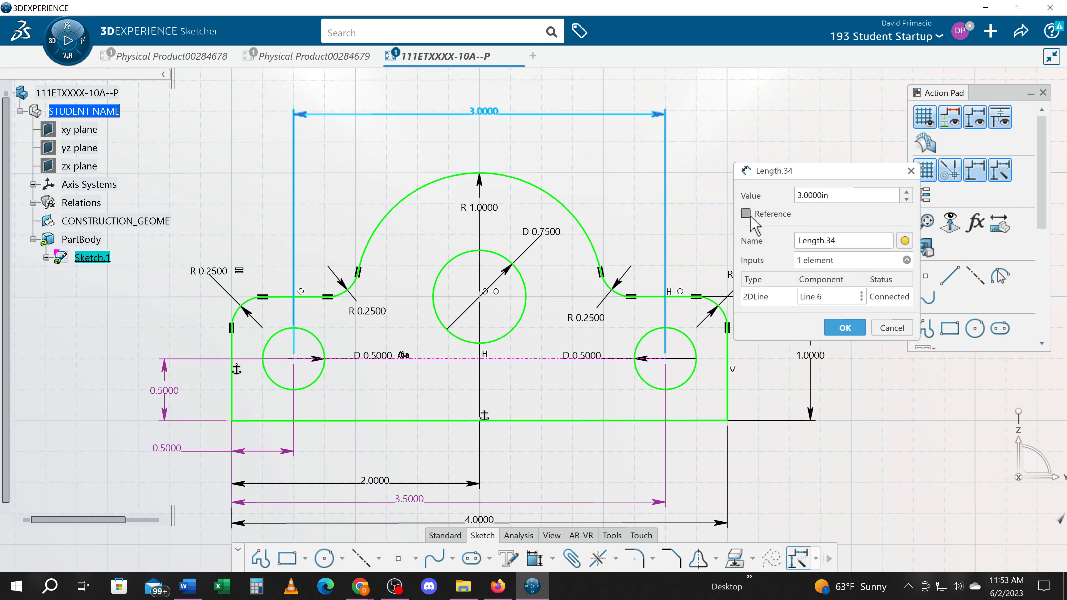
{"action": "left_click", "coordinate": [839, 327]}
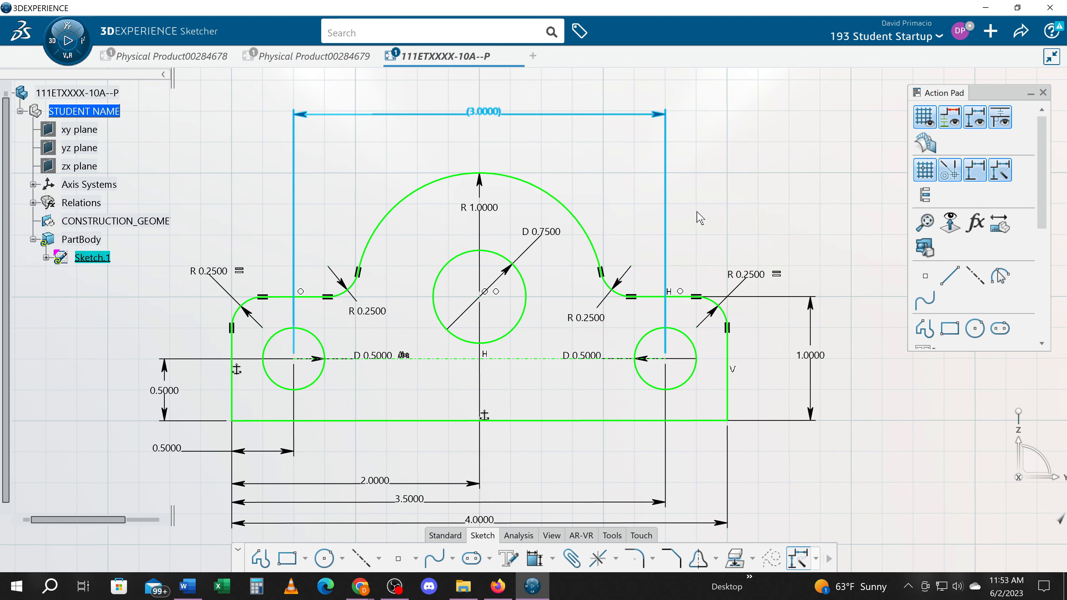
{"action": "left_click", "coordinate": [698, 212]}
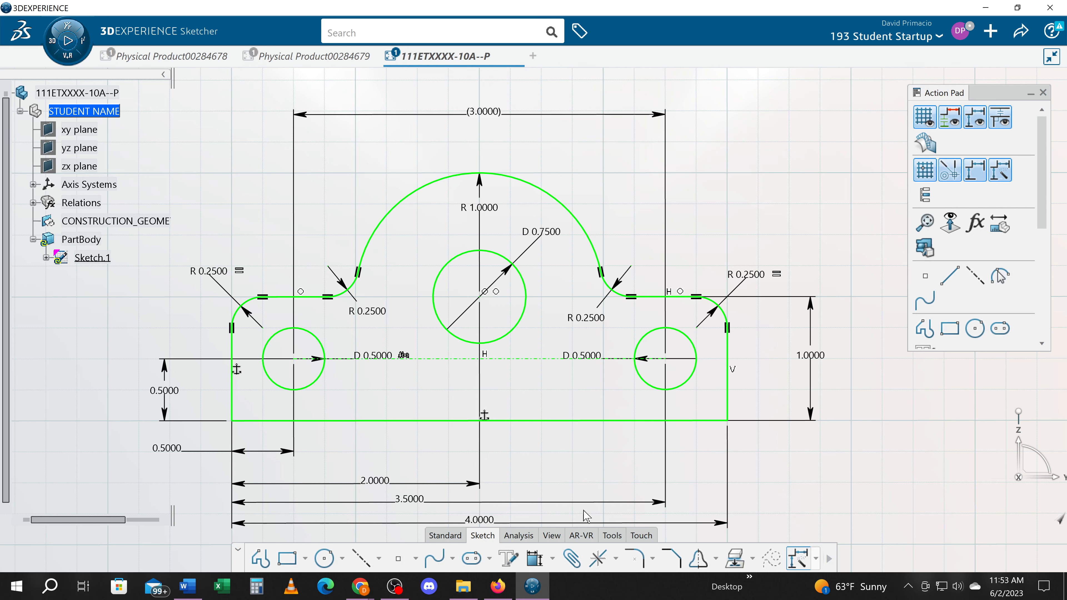
- Try dimensioning the distance between the left small hole's centre and the large circle's centre, placing the dimension above the profile
{"action": "mouse_move", "coordinate": [558, 424]}
{"action": "middle_mouse_down"}
{"action": "mouse_move", "coordinate": [572, 374]}
{"action": "mouse_move", "coordinate": [557, 408]}
{"action": "middle_mouse_up"}
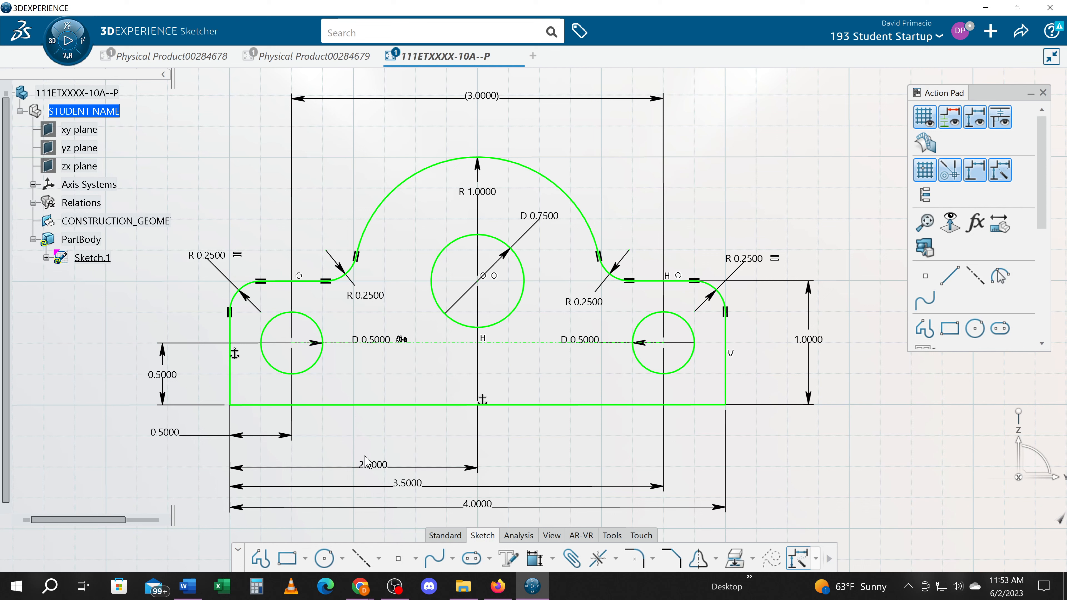
{"action": "left_click", "coordinate": [535, 559]}
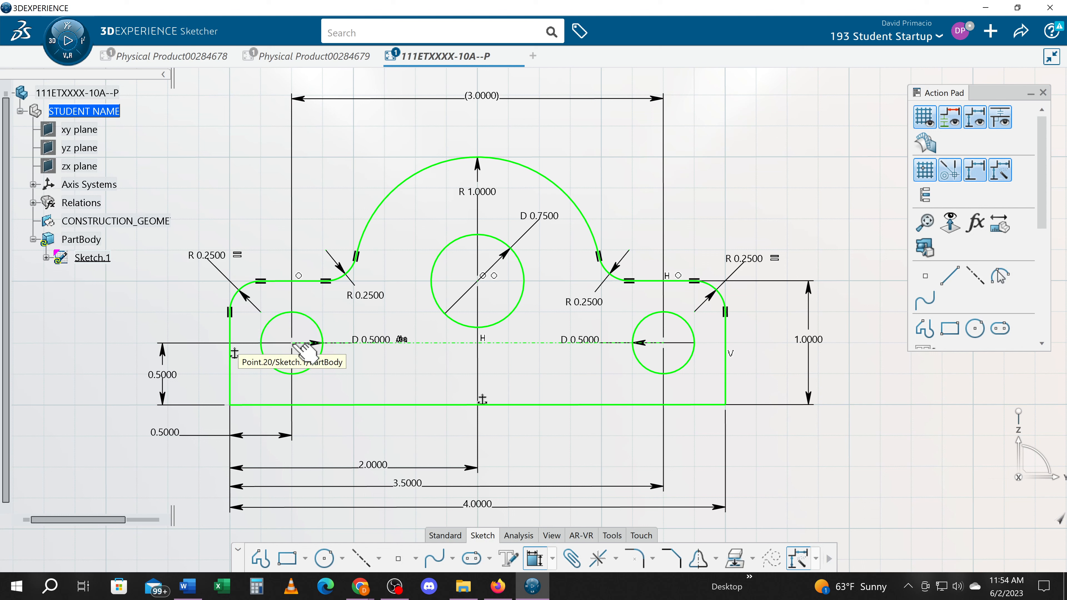
{"action": "left_click", "coordinate": [292, 343]}
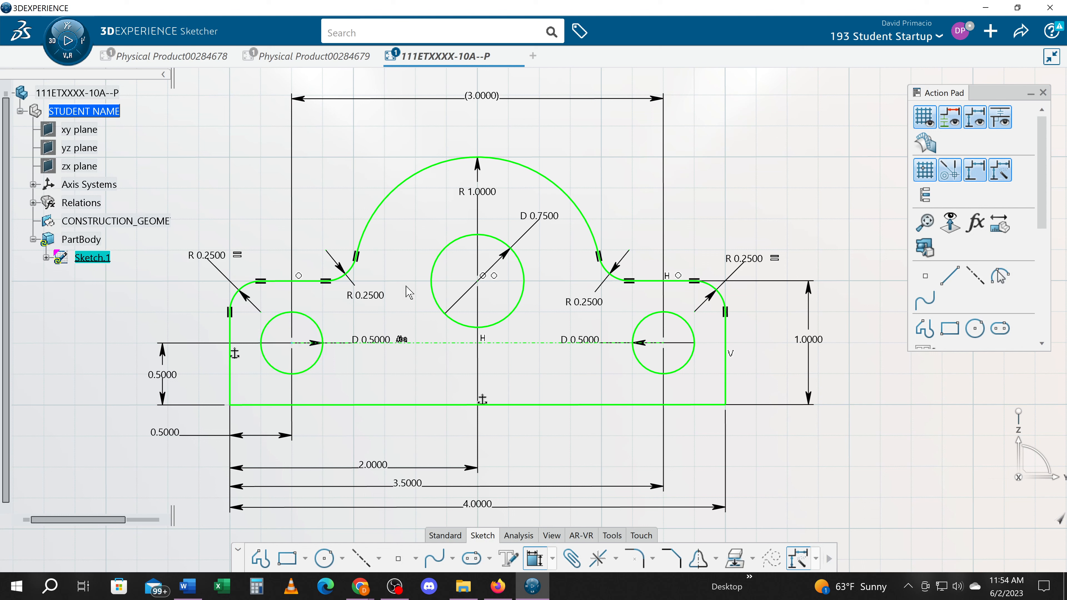
{"action": "left_click", "coordinate": [478, 281], "text": "ctrl"}
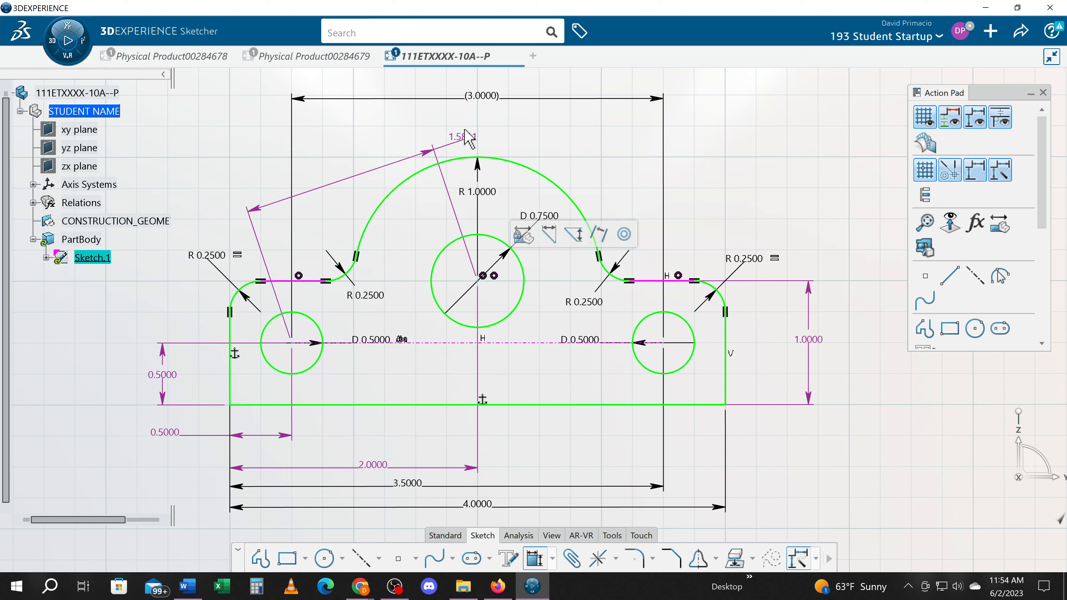
{"action": "left_click", "coordinate": [409, 123]}
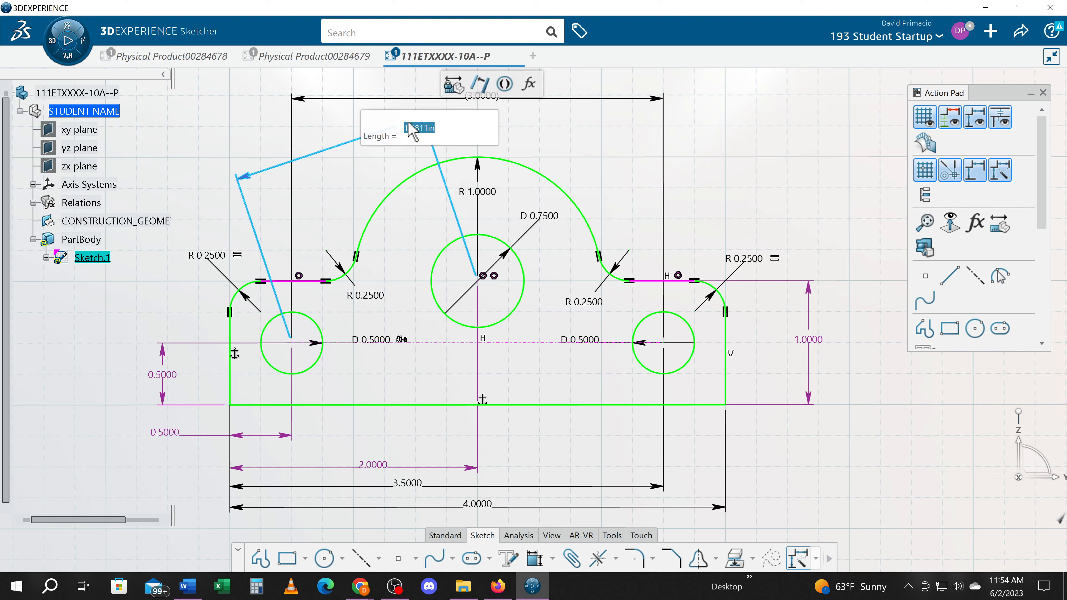
- Examine the slanted centre-to-centre dimension's object options for a way to change its orientation
{"action": "right_click", "coordinate": [409, 124]}
{"action": "left_click", "coordinate": [370, 162]}
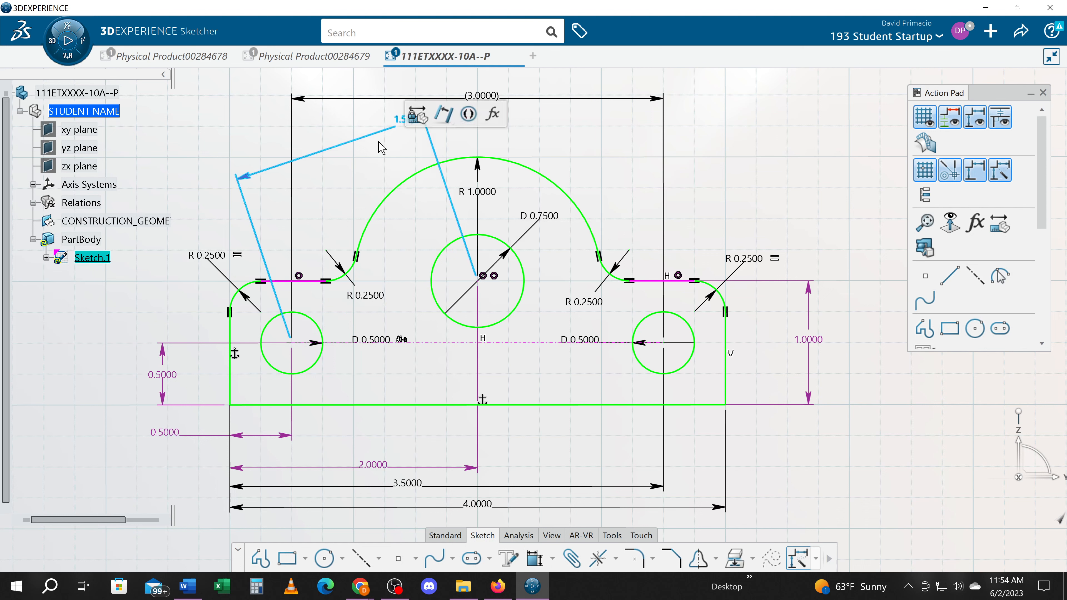
{"action": "right_click", "coordinate": [383, 134]}
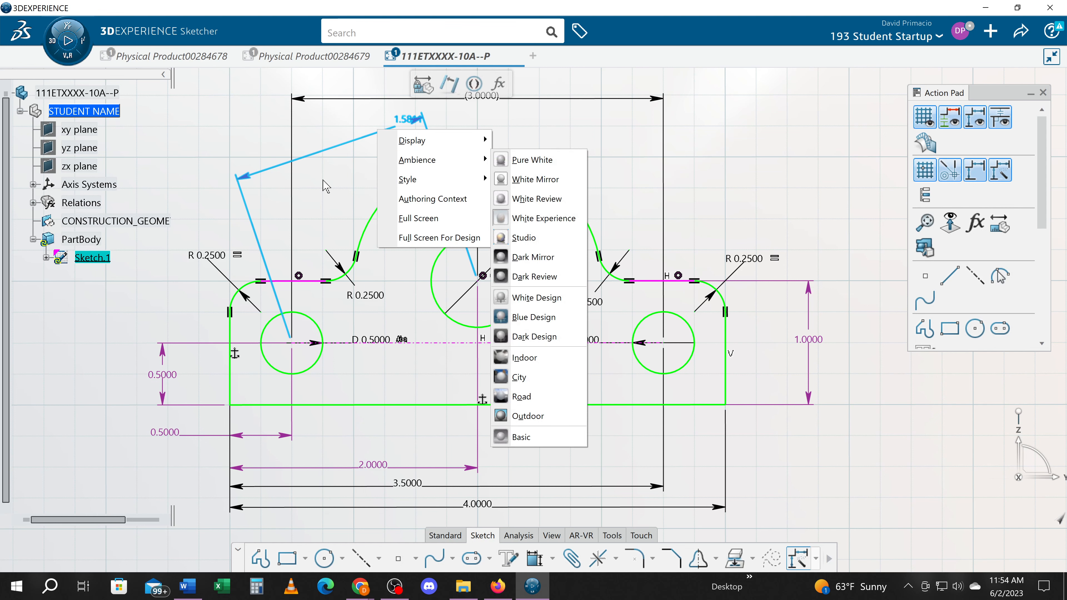
{"action": "left_click", "coordinate": [325, 181]}
{"action": "left_click", "coordinate": [406, 118]}
{"action": "right_click", "coordinate": [402, 121]}
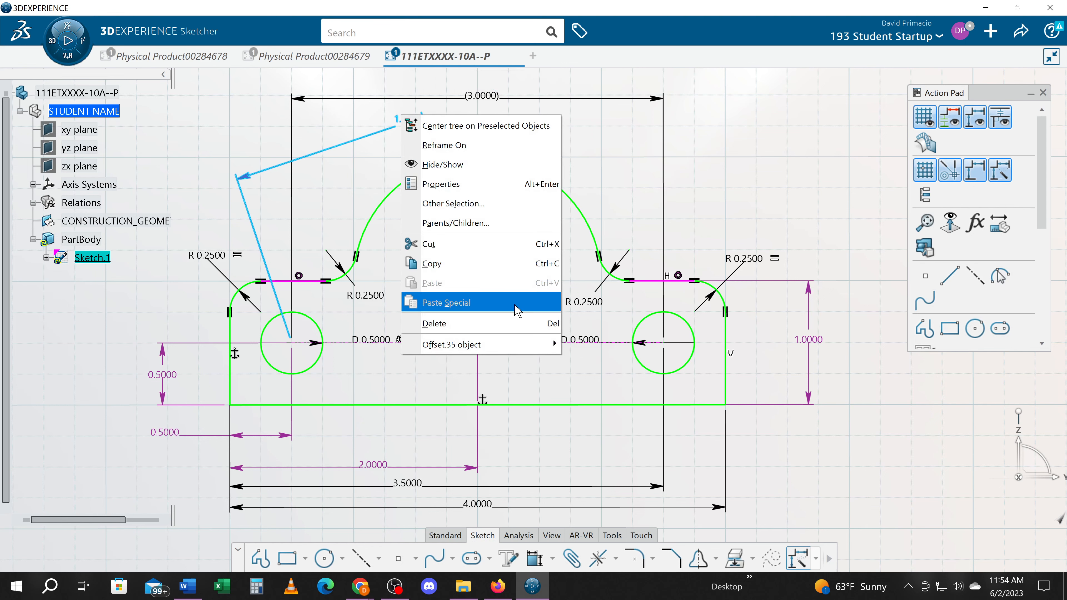
{"action": "mouse_move", "coordinate": [526, 349]}
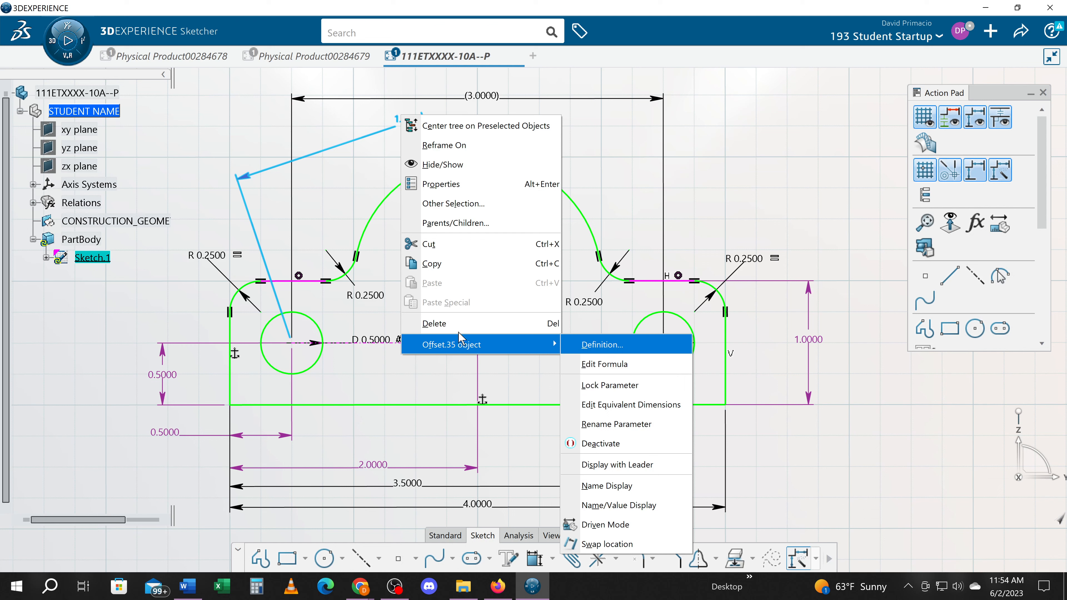
{"action": "left_click", "coordinate": [349, 222]}
{"action": "left_click", "coordinate": [332, 222]}
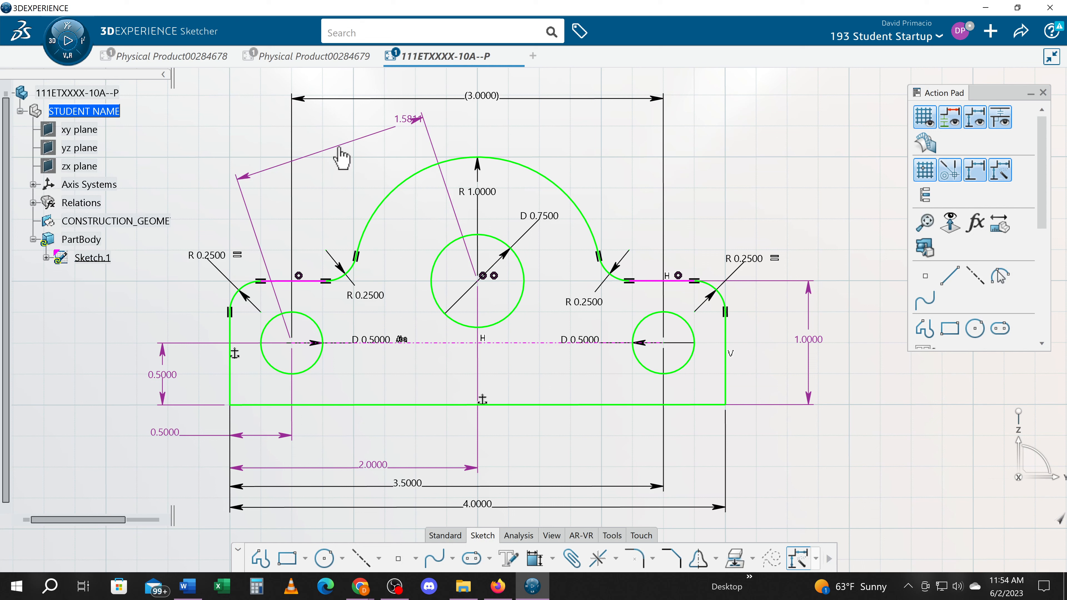
{"action": "left_click", "coordinate": [339, 145]}
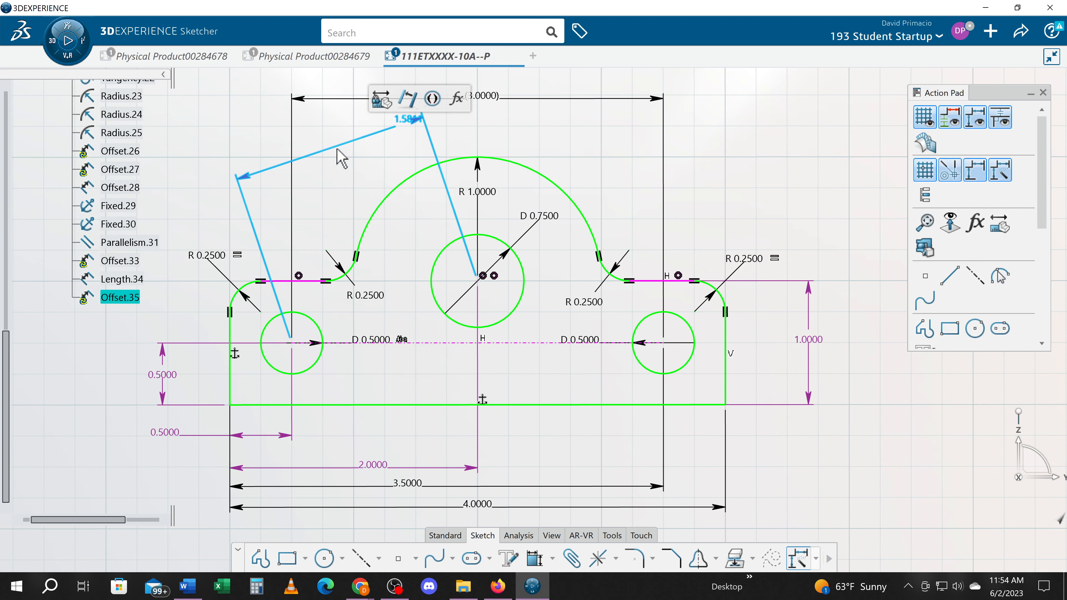
{"action": "right_click", "coordinate": [338, 149]}
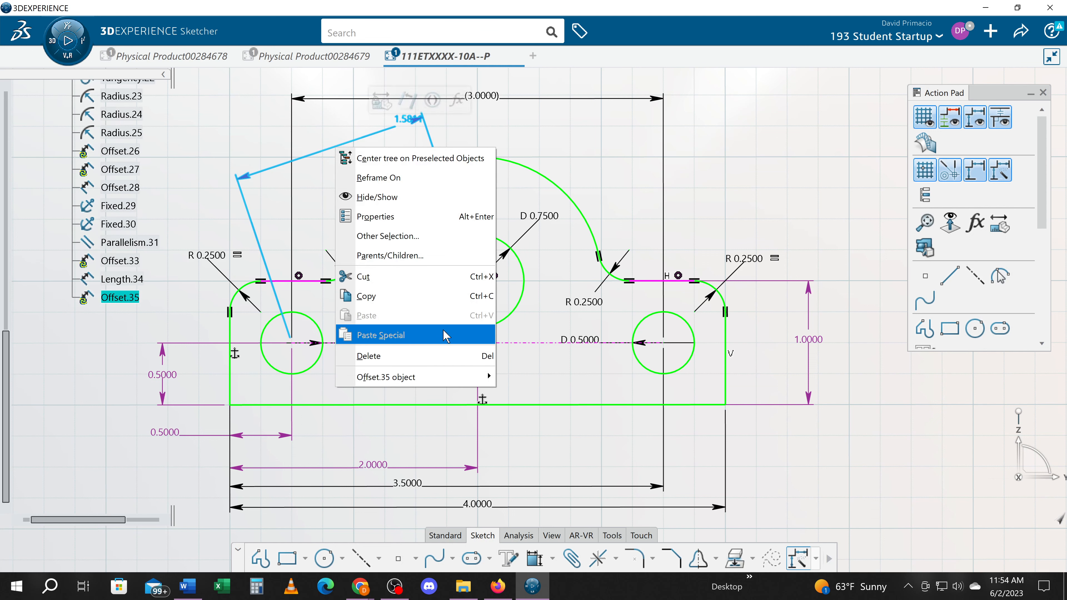
{"action": "mouse_move", "coordinate": [446, 378]}
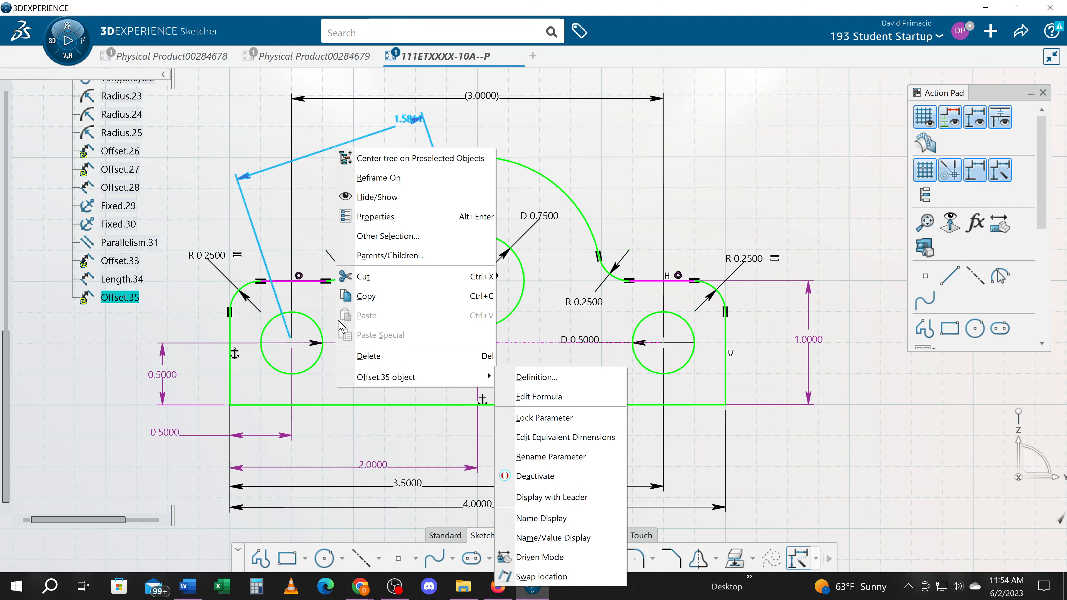
{"action": "left_click", "coordinate": [328, 219]}
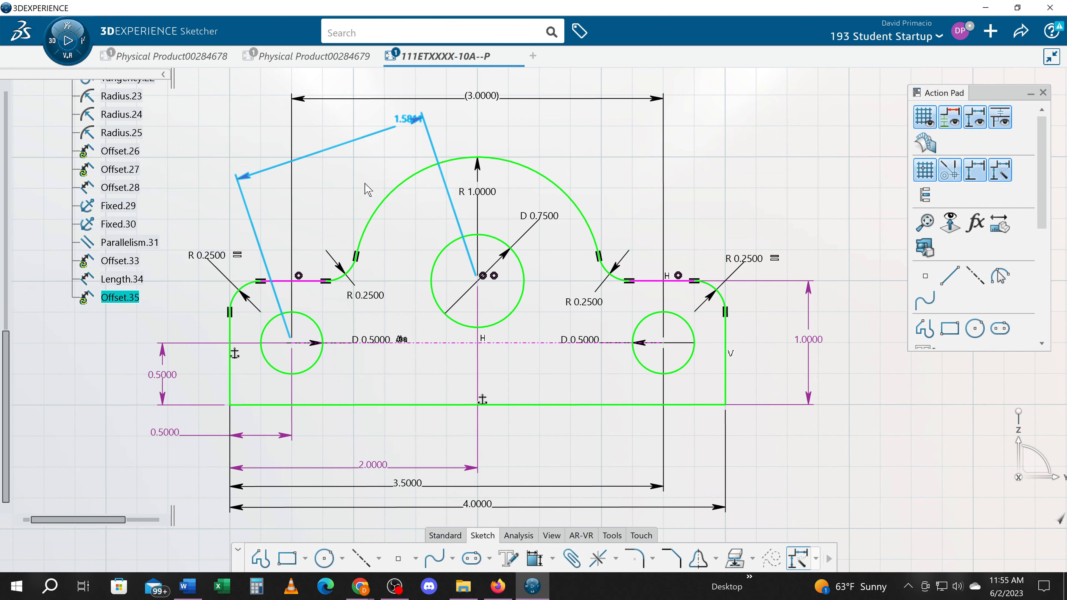
- Delete the slanted dimension between the left small hole and the large circle
{"action": "left_click", "coordinate": [355, 142]}
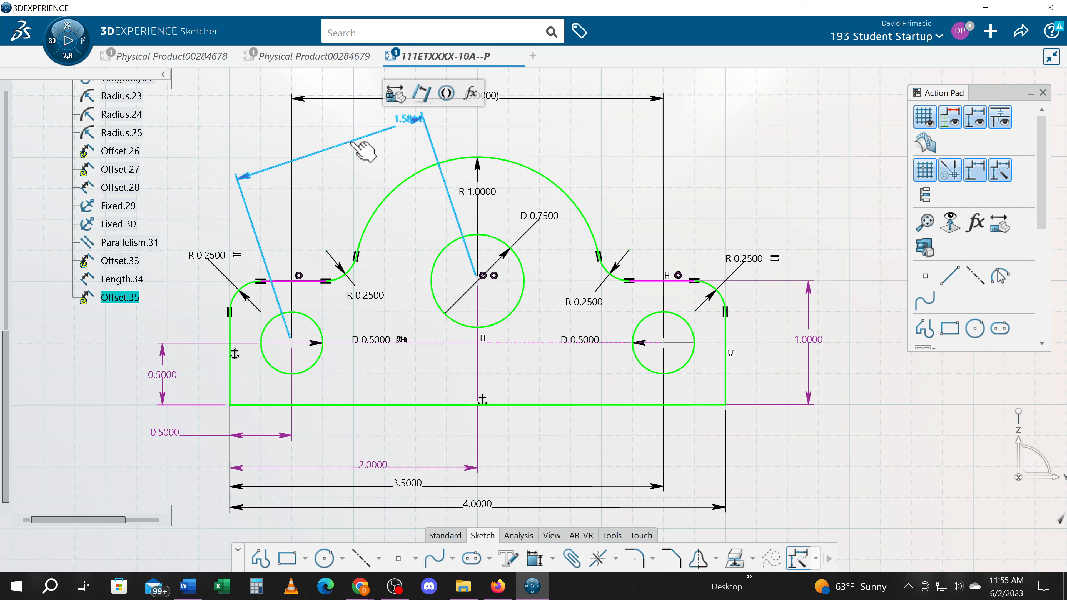
{"action": "key", "text": "Delete"}
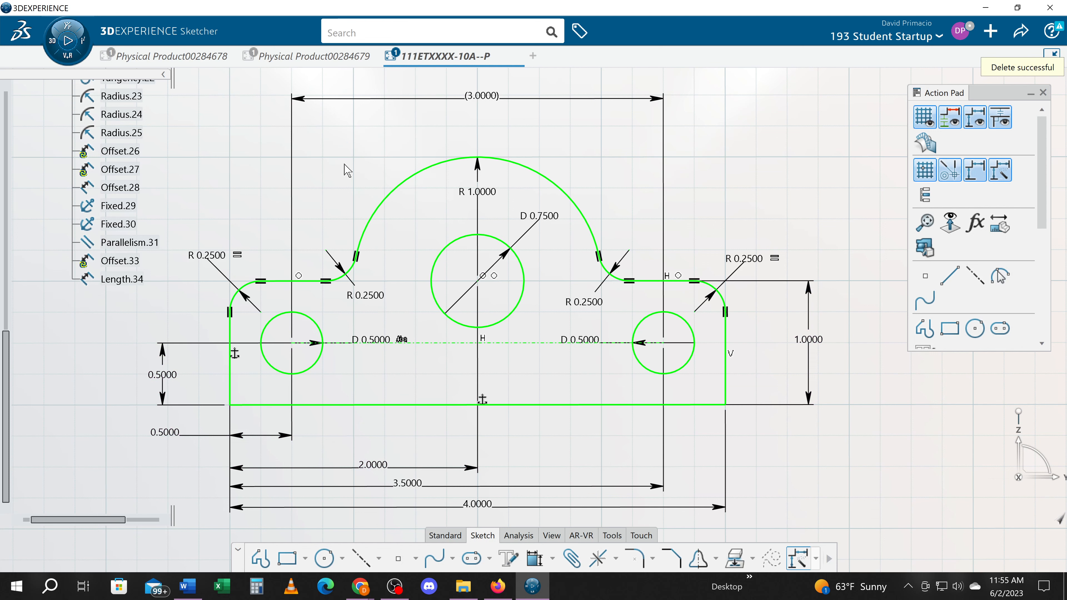
- Draw a vertical construction line about 1.25 in long upward from the left small hole's centre
{"action": "left_click", "coordinate": [365, 559]}
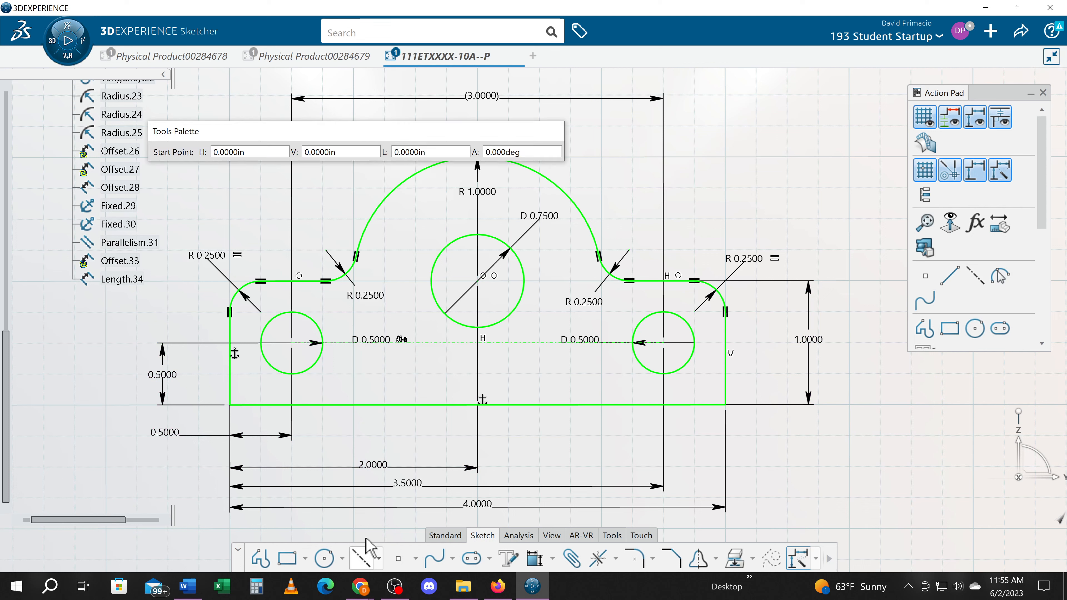
{"action": "left_click", "coordinate": [294, 343]}
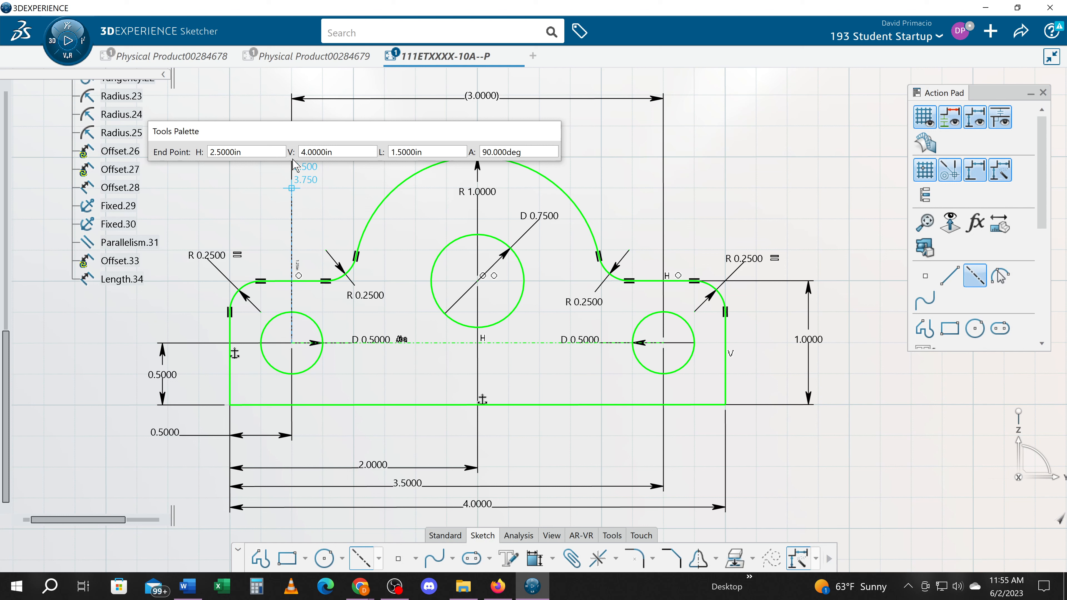
{"action": "left_click", "coordinate": [296, 190]}
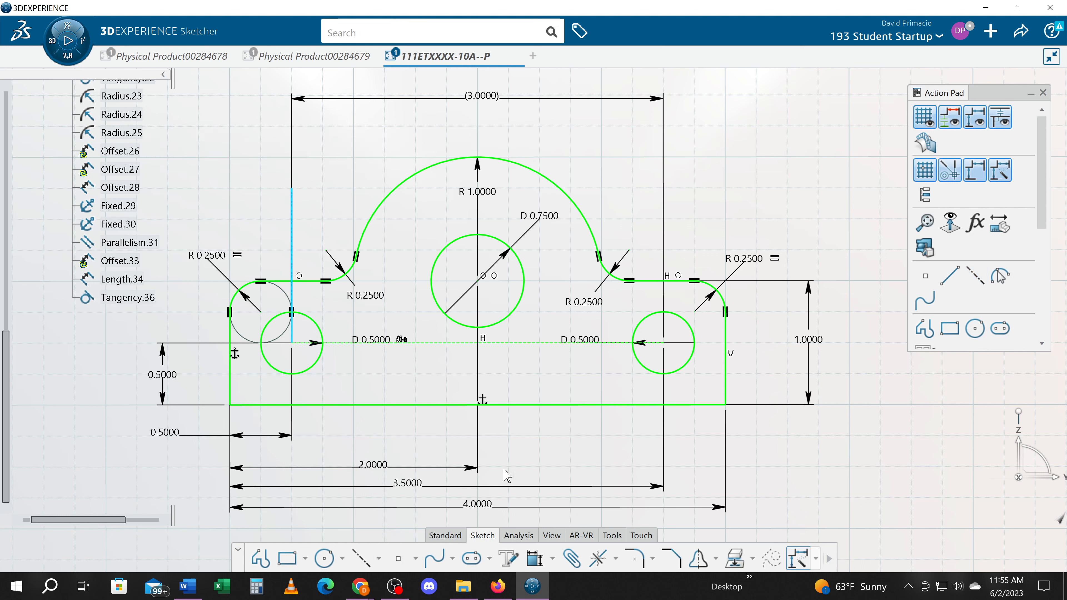
- Dimension the horizontal distance between the construction line and the large circle's centre, placed above the profile, and make it a reference dimension
{"action": "left_click", "coordinate": [534, 558]}
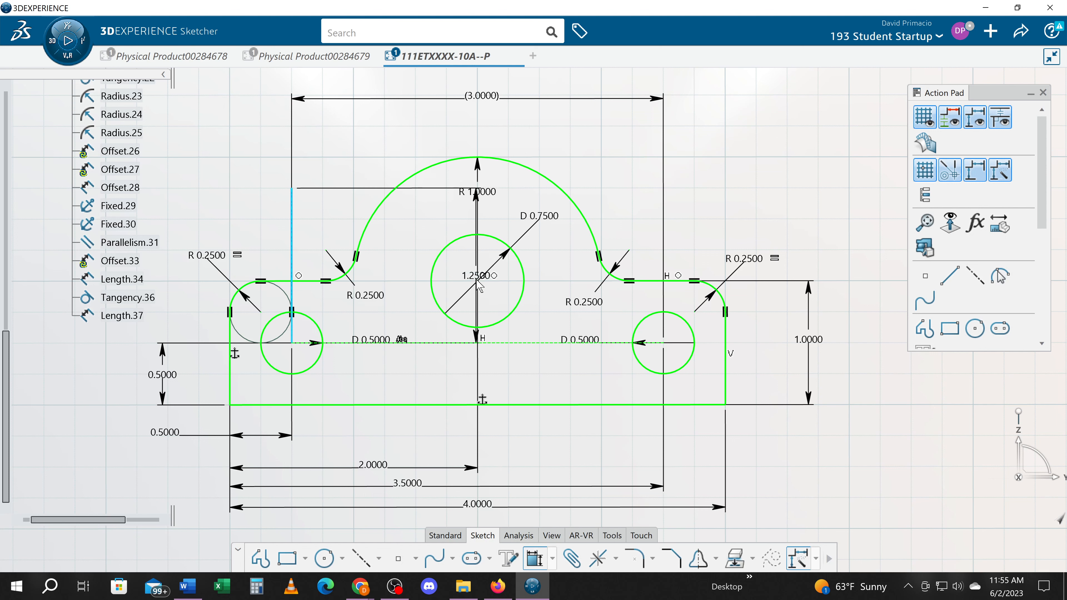
{"action": "left_click", "coordinate": [386, 120]}
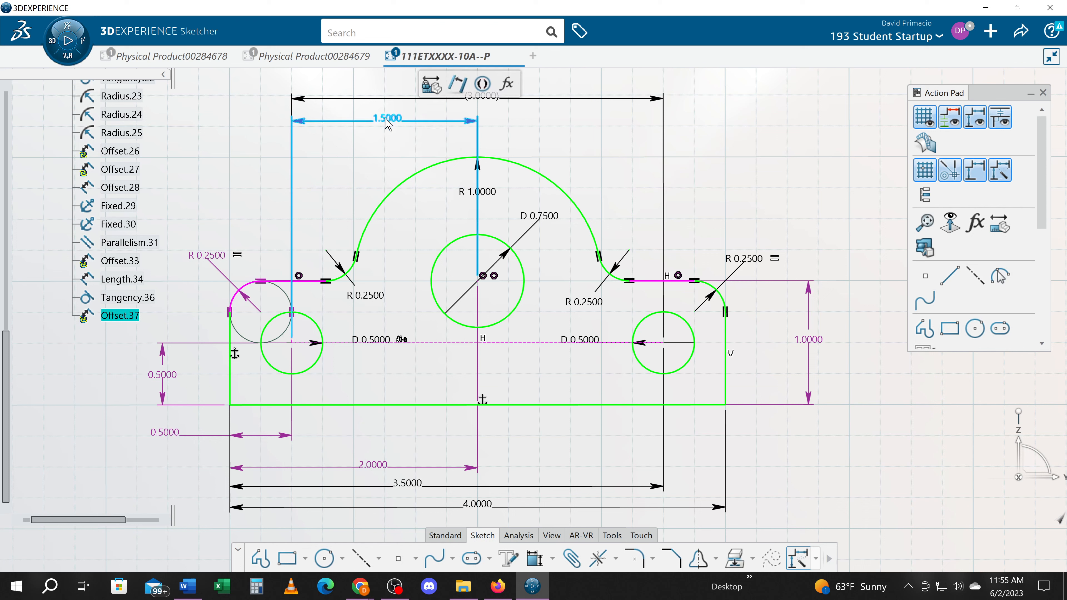
{"action": "double_click", "coordinate": [387, 118]}
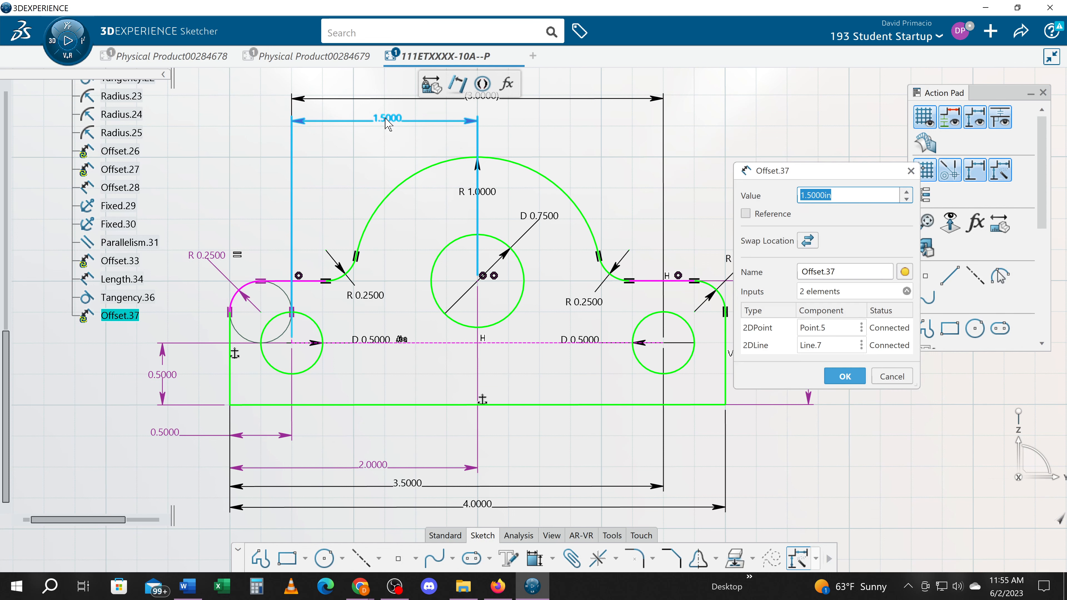
{"action": "left_click", "coordinate": [745, 213]}
{"action": "left_click", "coordinate": [844, 376]}
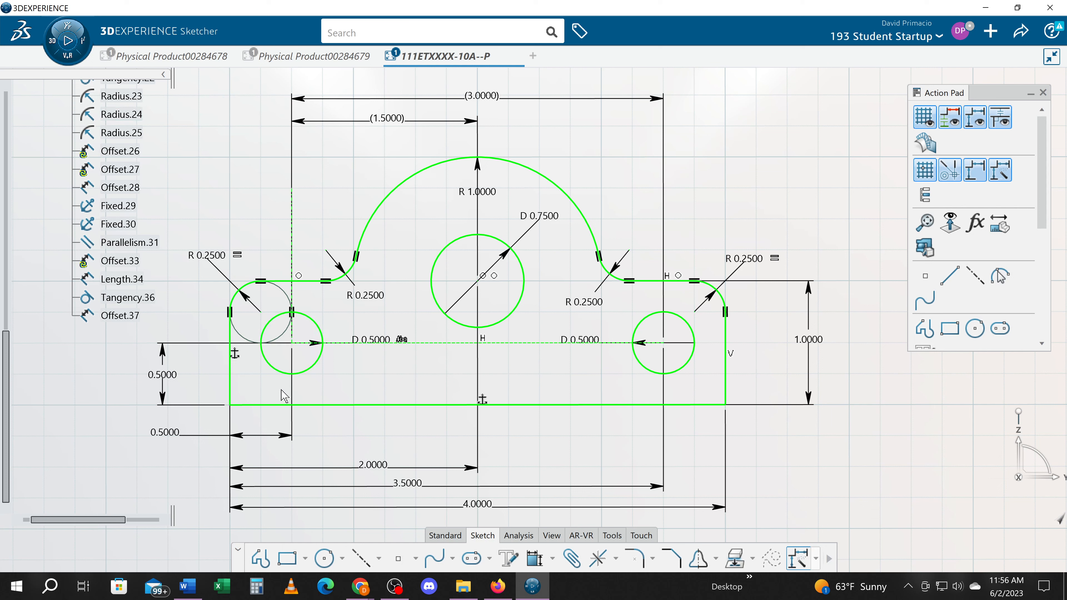
- Set the left small hole's horizontal distance from the left edge to 0.47 in
{"action": "double_click", "coordinate": [177, 432]}
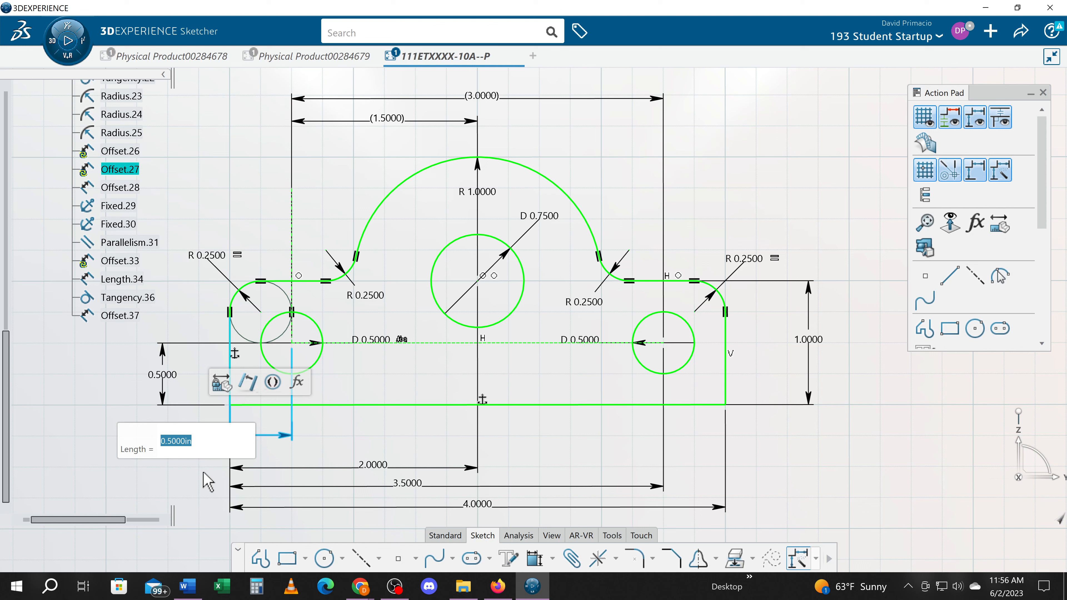
{"action": "type", "text": ".47"}
{"action": "key", "text": "Return"}
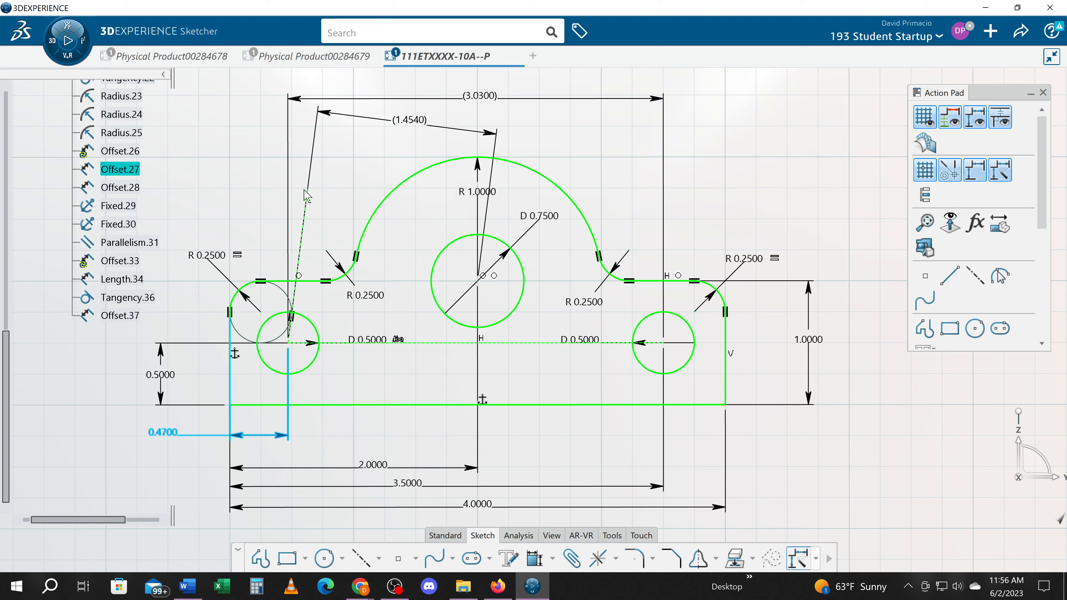
- Try a Vertical constraint on the tilted construction line, and undo it together with the 0.47 in offset change
{"action": "left_click", "coordinate": [306, 234]}
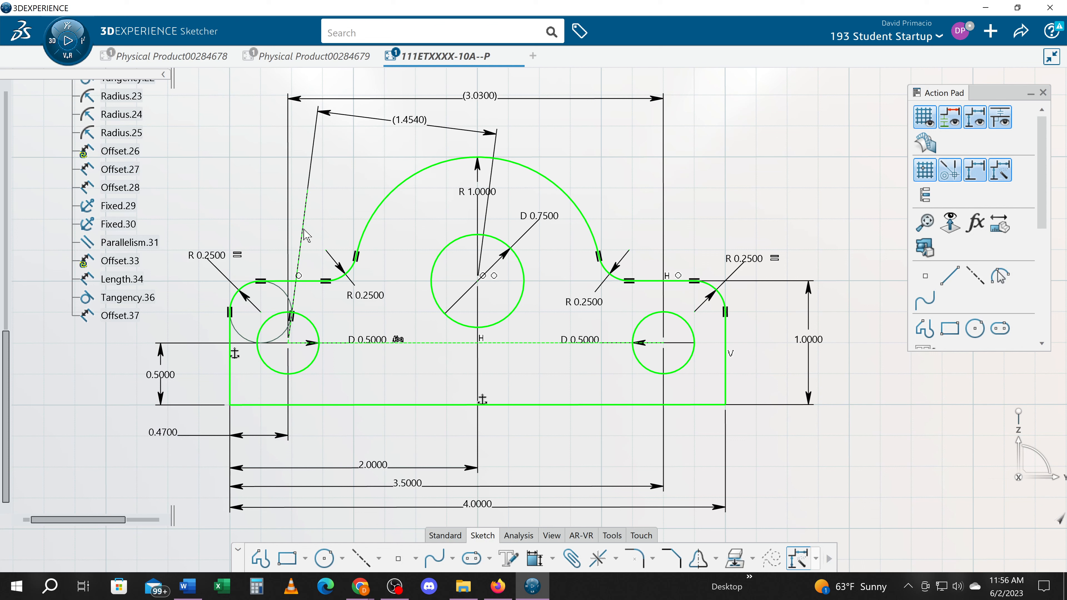
{"action": "left_click", "coordinate": [306, 232]}
{"action": "right_click", "coordinate": [306, 228]}
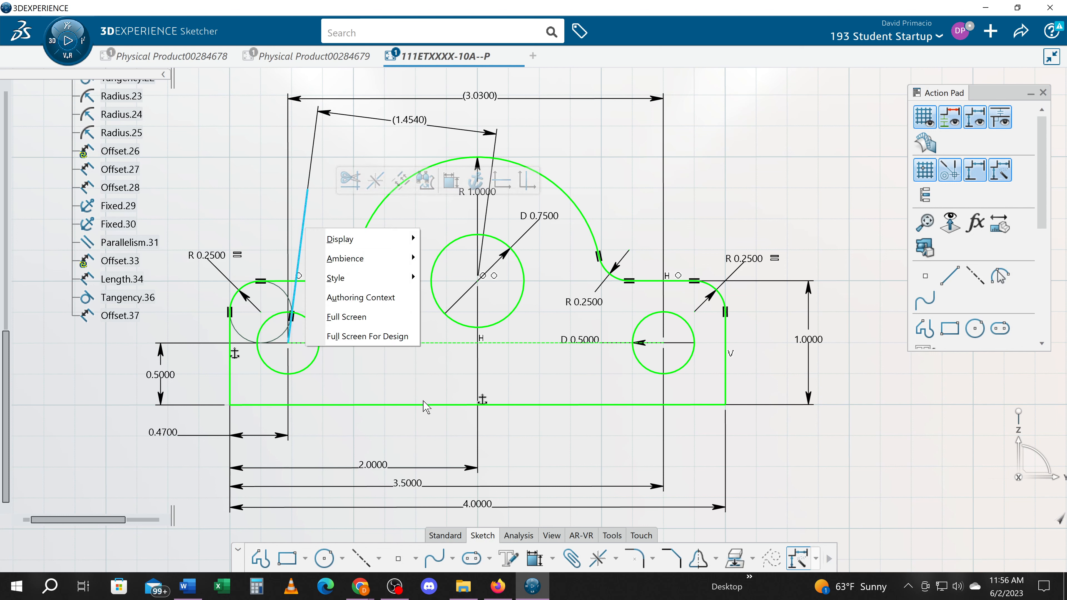
{"action": "left_click", "coordinate": [552, 560]}
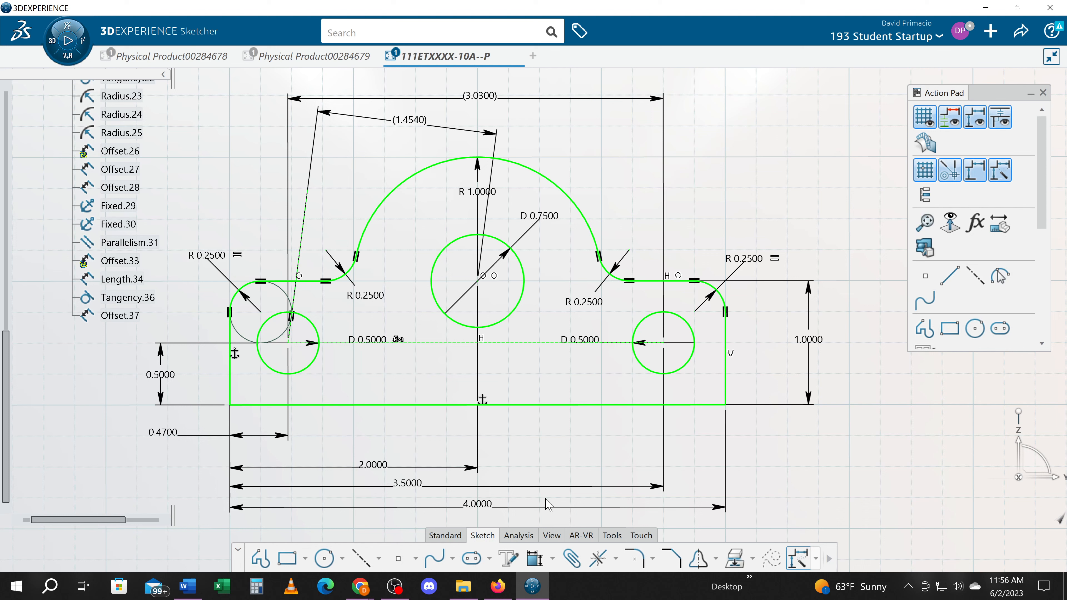
{"action": "left_click", "coordinate": [552, 559]}
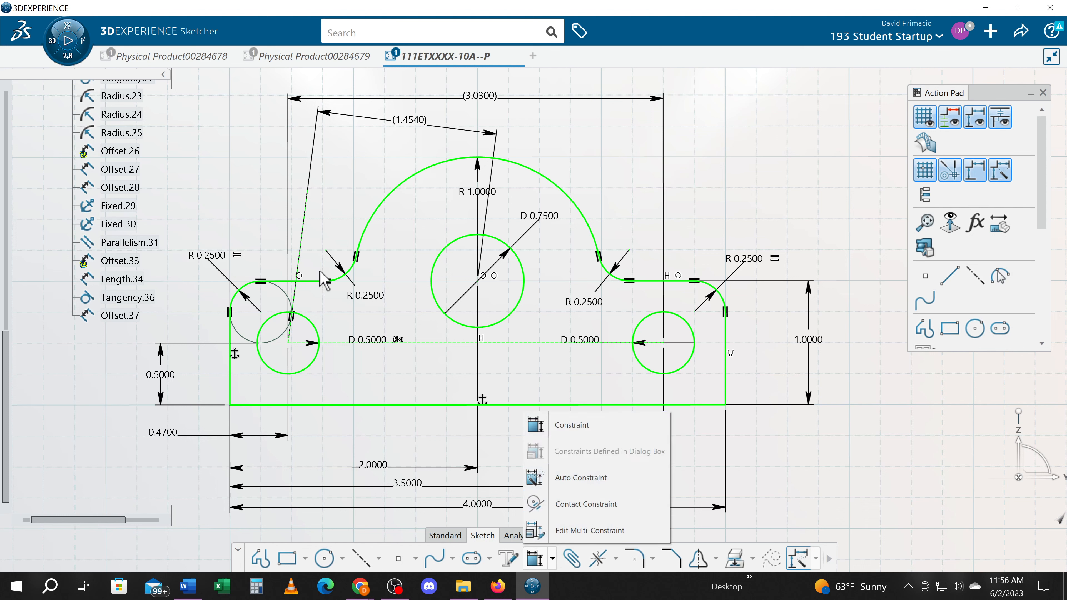
{"action": "left_click", "coordinate": [313, 256]}
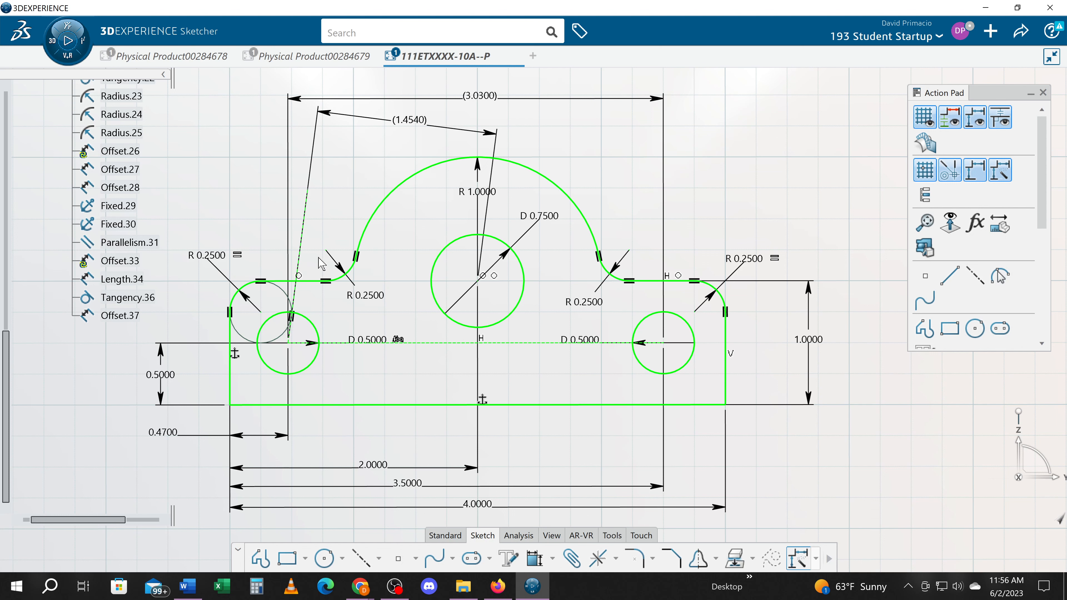
{"action": "left_click", "coordinate": [319, 258]}
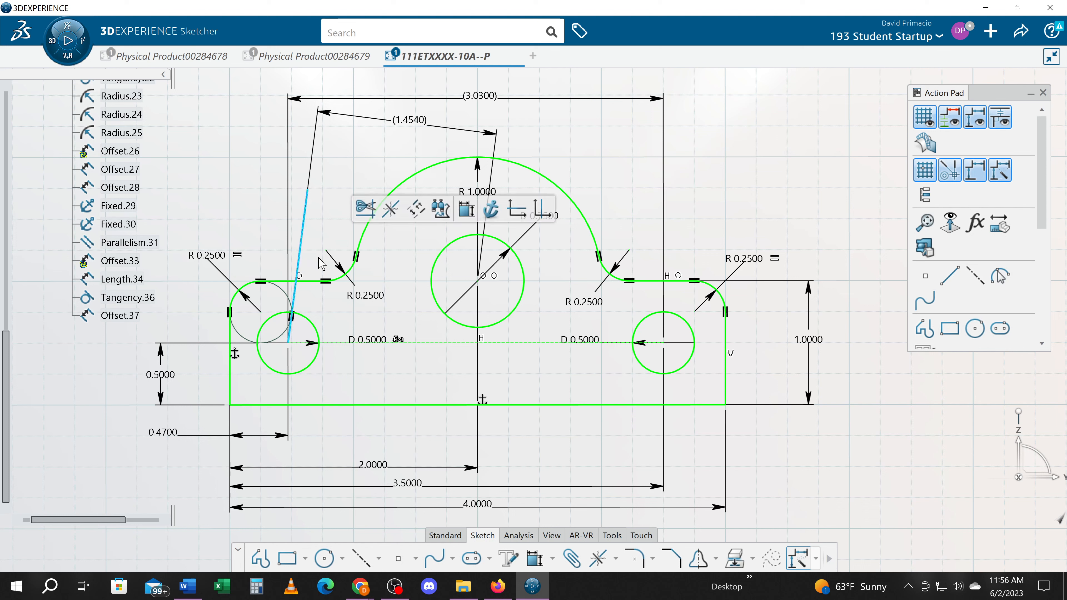
{"action": "left_click", "coordinate": [553, 558]}
{"action": "left_click", "coordinate": [604, 446]}
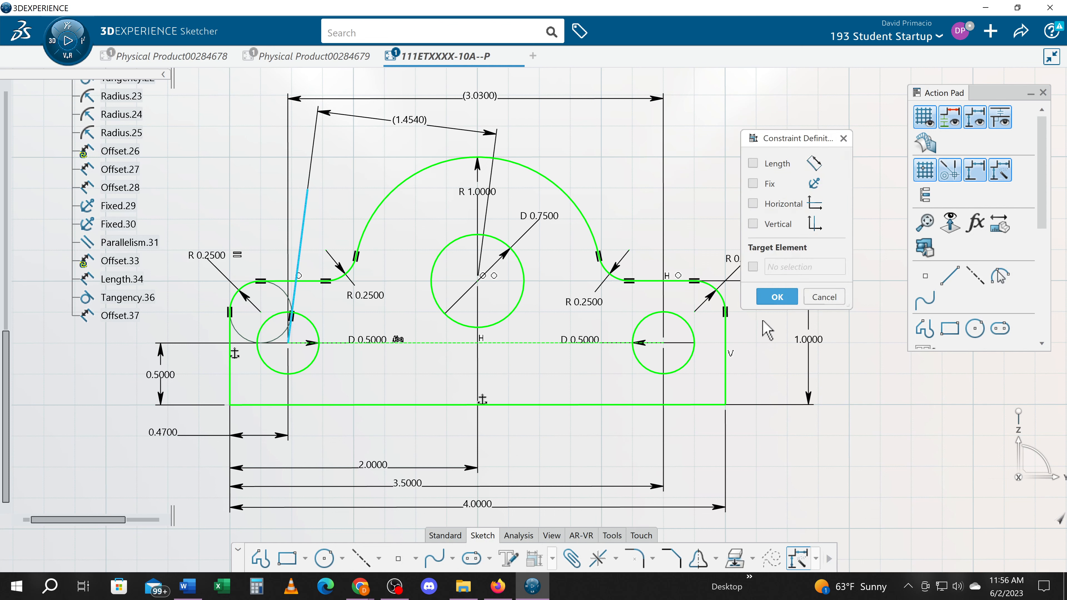
{"action": "left_click", "coordinate": [761, 225]}
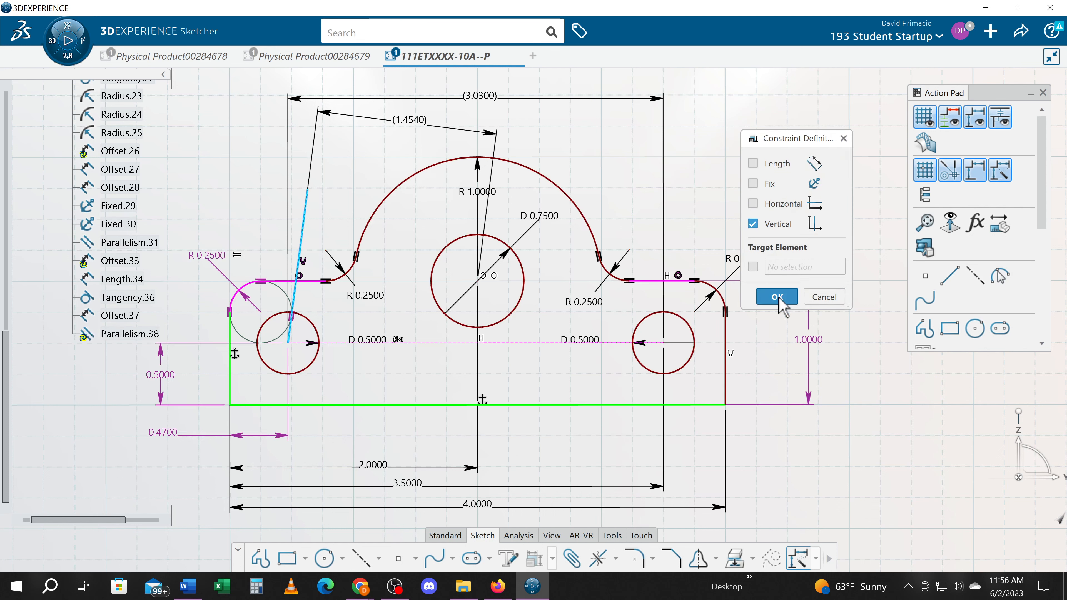
{"action": "left_click", "coordinate": [777, 297]}
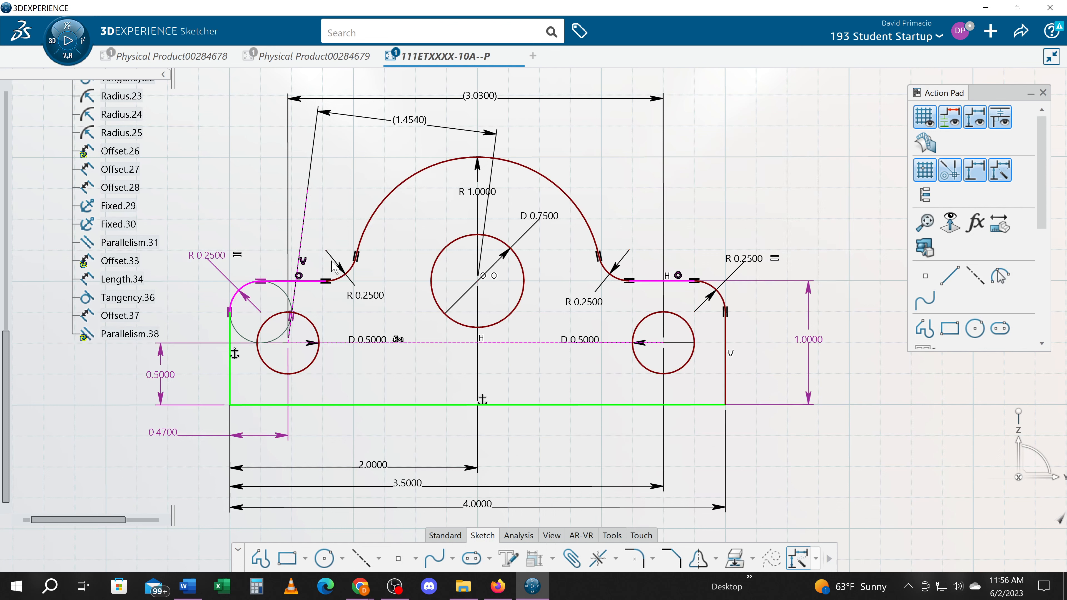
{"action": "key", "text": "ctrl+z"}
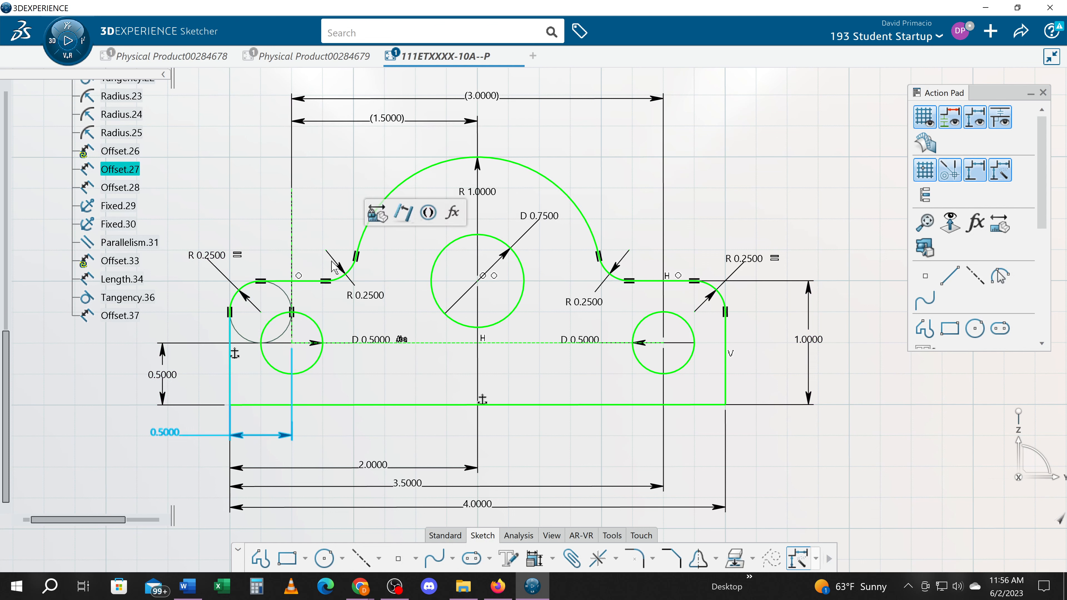
- Apply a Vertical constraint to the construction line above the left small hole
{"action": "right_click", "coordinate": [293, 234]}
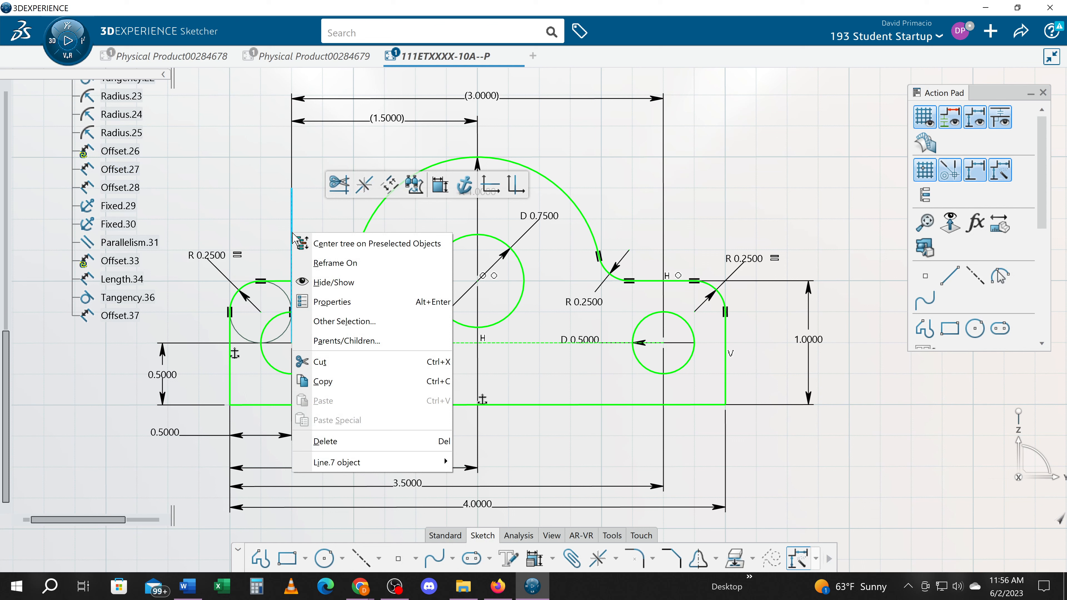
{"action": "mouse_move", "coordinate": [369, 462]}
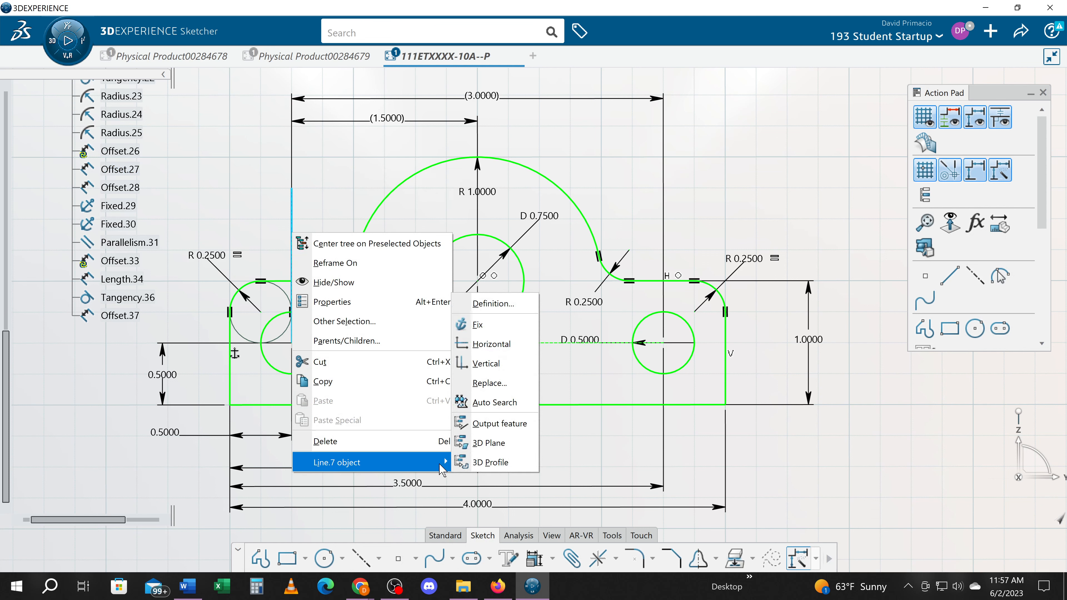
{"action": "left_click", "coordinate": [485, 363]}
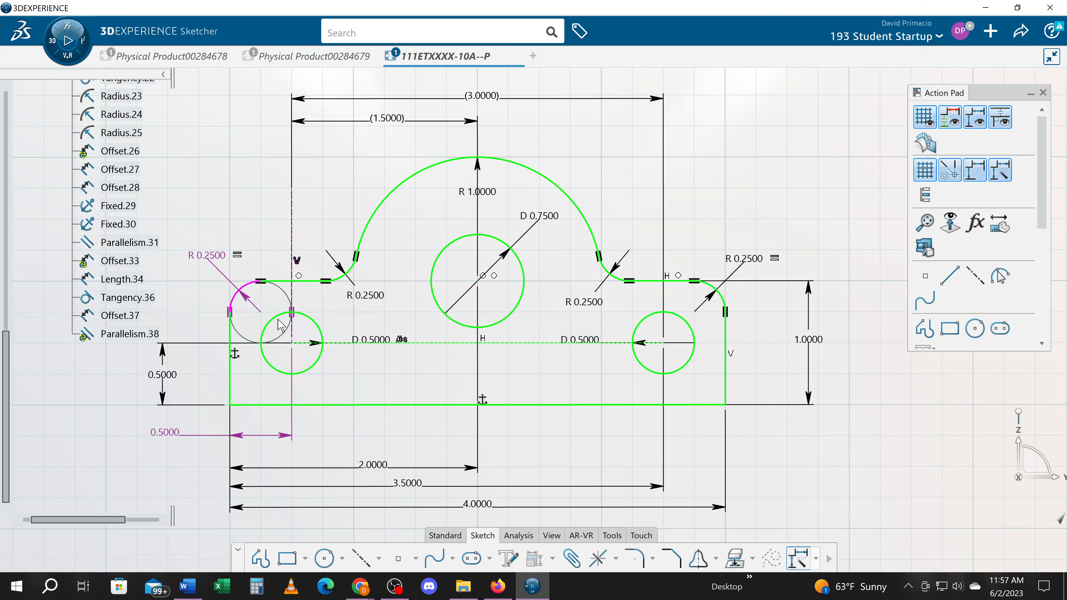
- Delete the vertical construction line and the tangent circle, and move the small holes' centre-to-centre reference dimension down below the holes
{"action": "left_click", "coordinate": [299, 313]}
{"action": "key", "text": "Delete"}
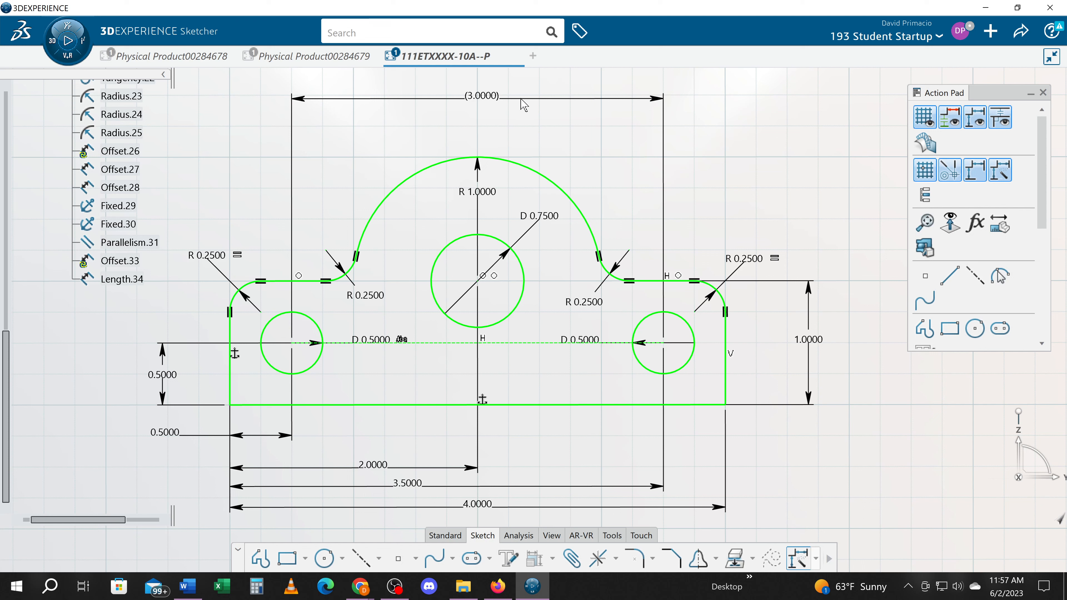
{"action": "left_click_drag", "start_coordinate": [524, 107], "coordinate": [588, 399]}
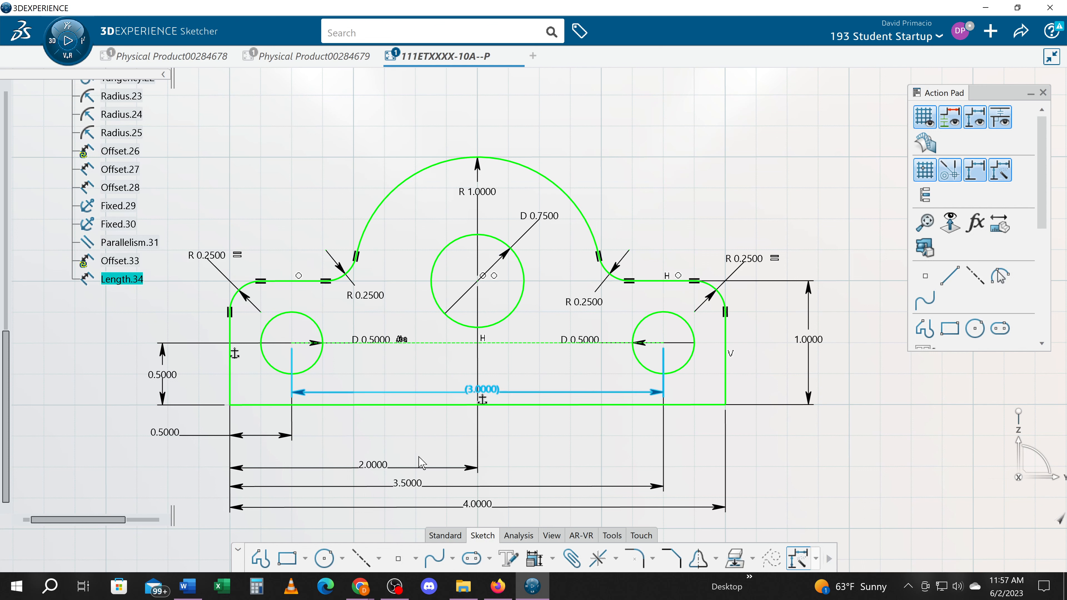
- Draw a new vertical construction line about 1.25 in long upward from the left small hole's centre, vertically constrained
{"action": "left_click", "coordinate": [362, 562]}
{"action": "left_click", "coordinate": [291, 343]}
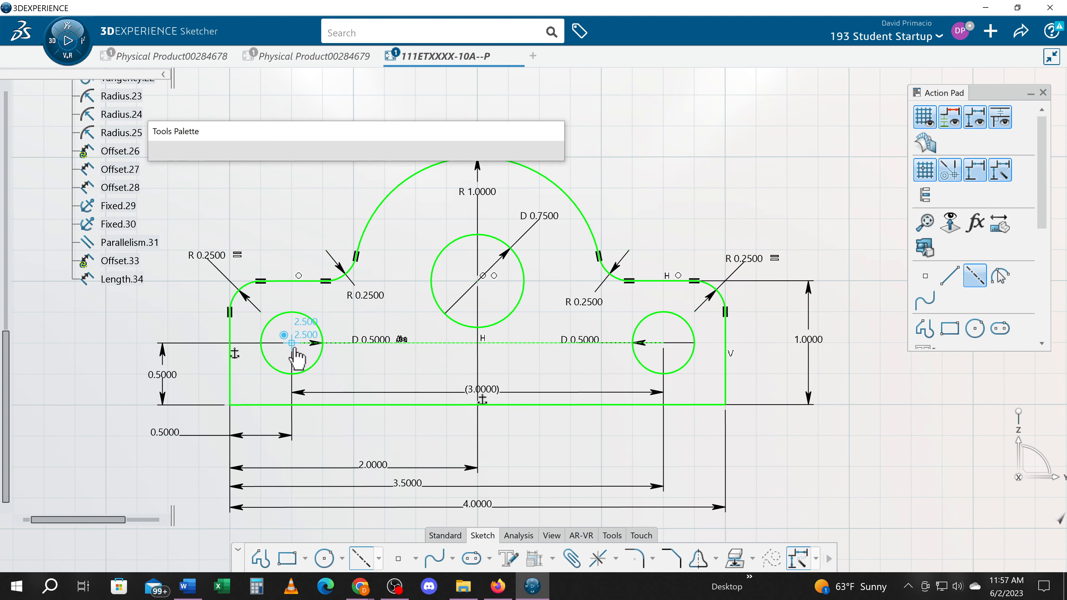
{"action": "left_click", "coordinate": [290, 201]}
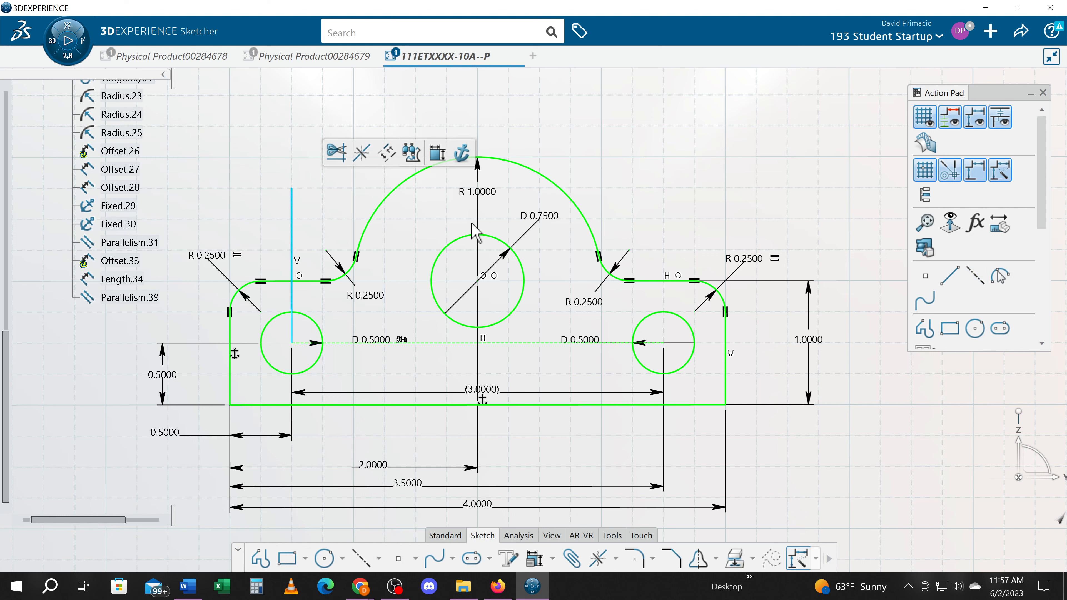
{"action": "left_click", "coordinate": [387, 355]}
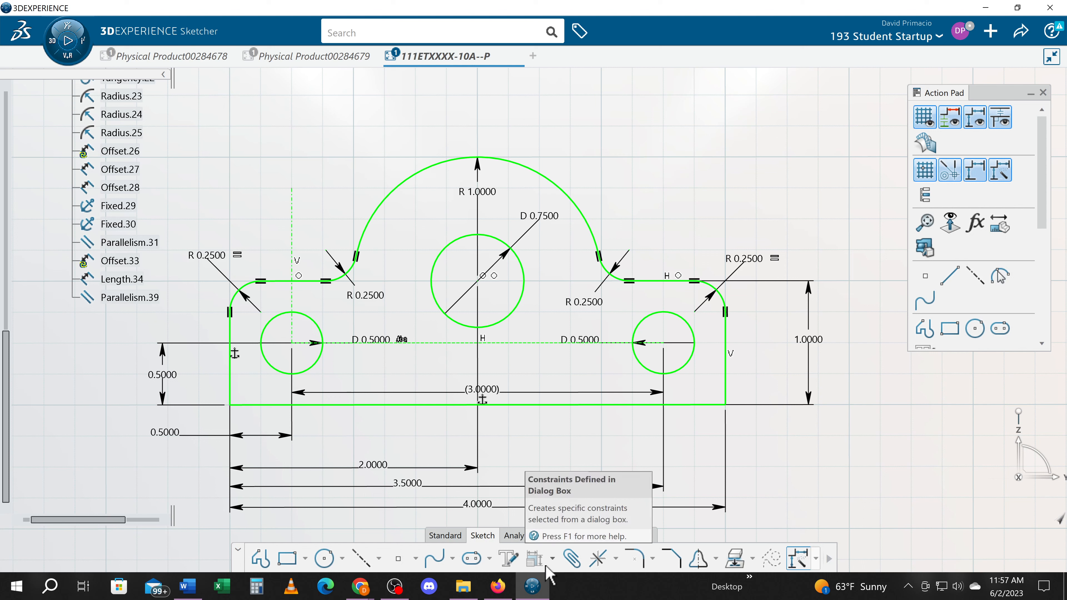
{"action": "left_click", "coordinate": [552, 558]}
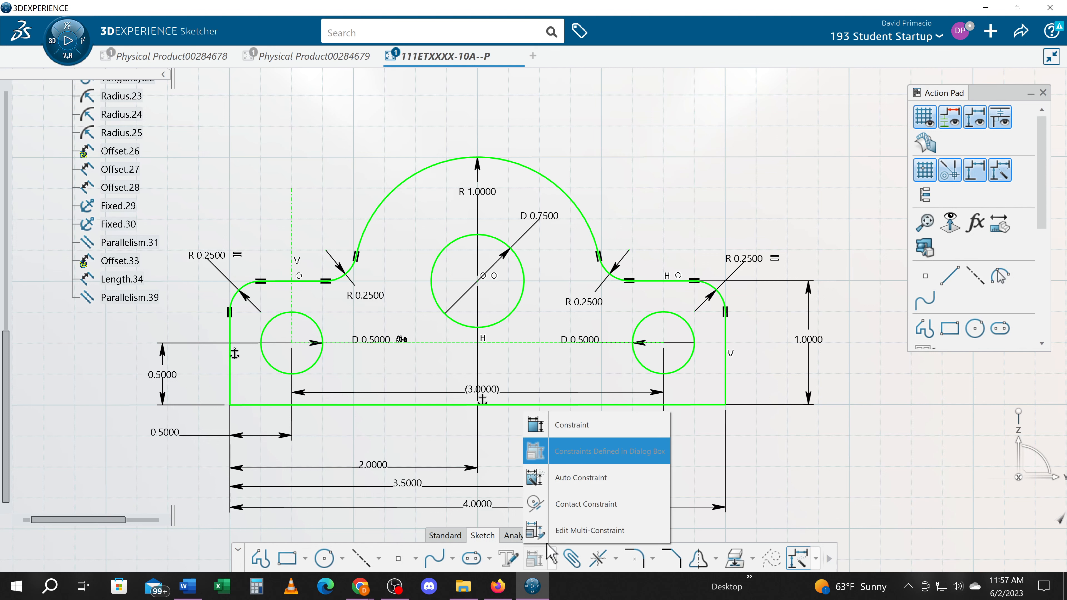
{"action": "left_click", "coordinate": [535, 425]}
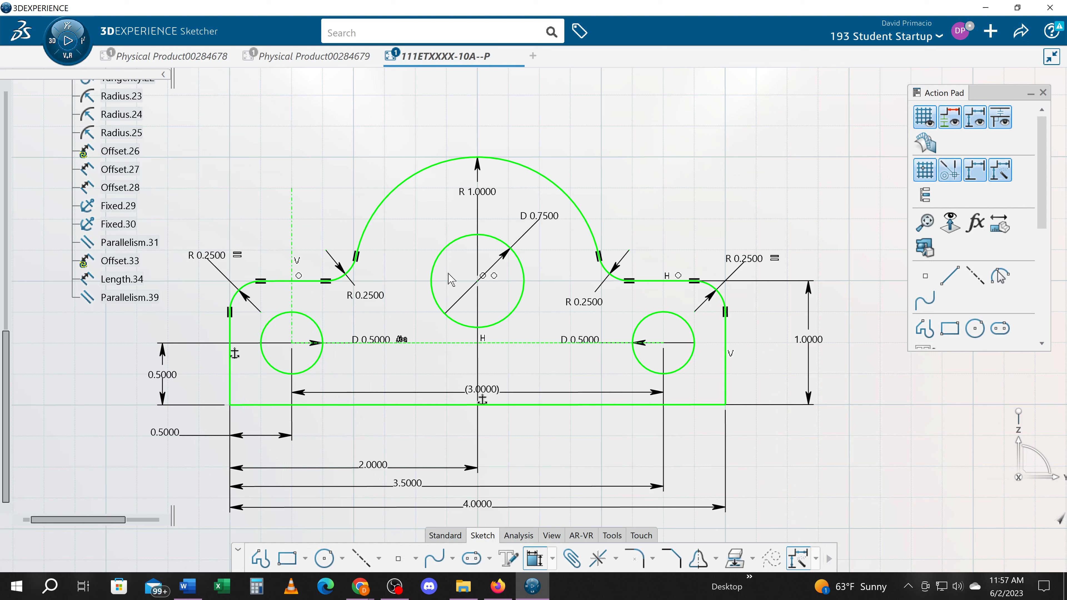
{"action": "left_click", "coordinate": [293, 235]}
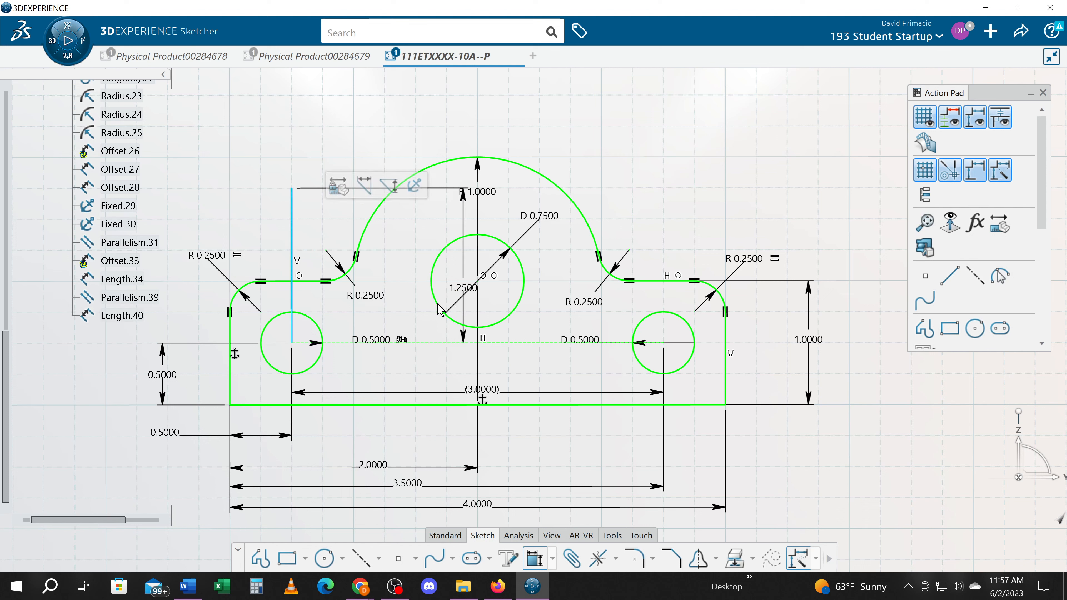
{"action": "key", "text": "Escape"}
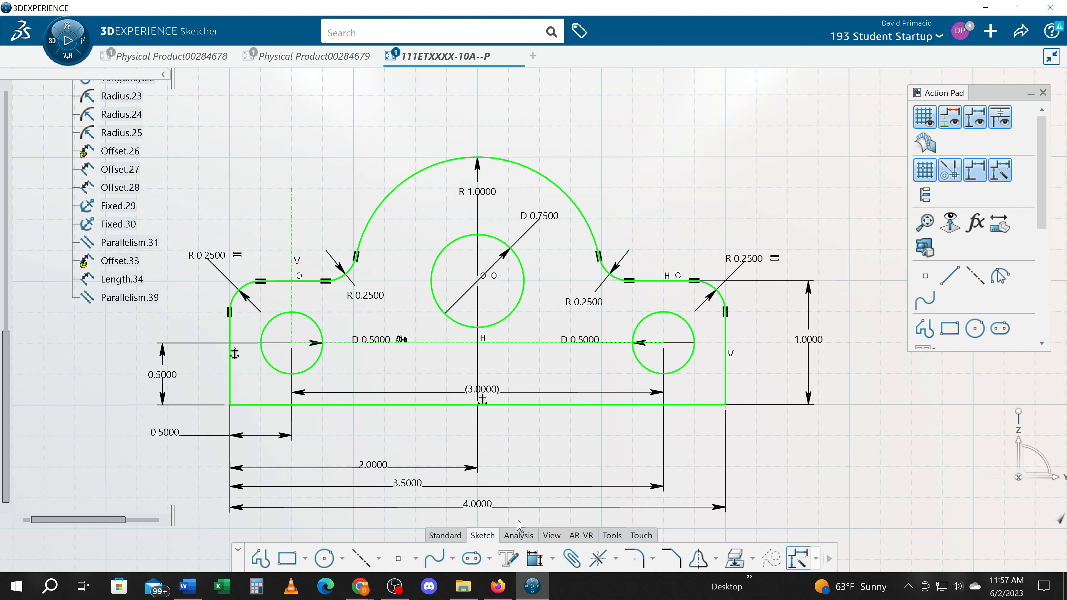
- Add a reference dimension for the horizontal distance between the large circle's centre and the new construction line, placed above the profile
{"action": "left_click", "coordinate": [535, 561]}
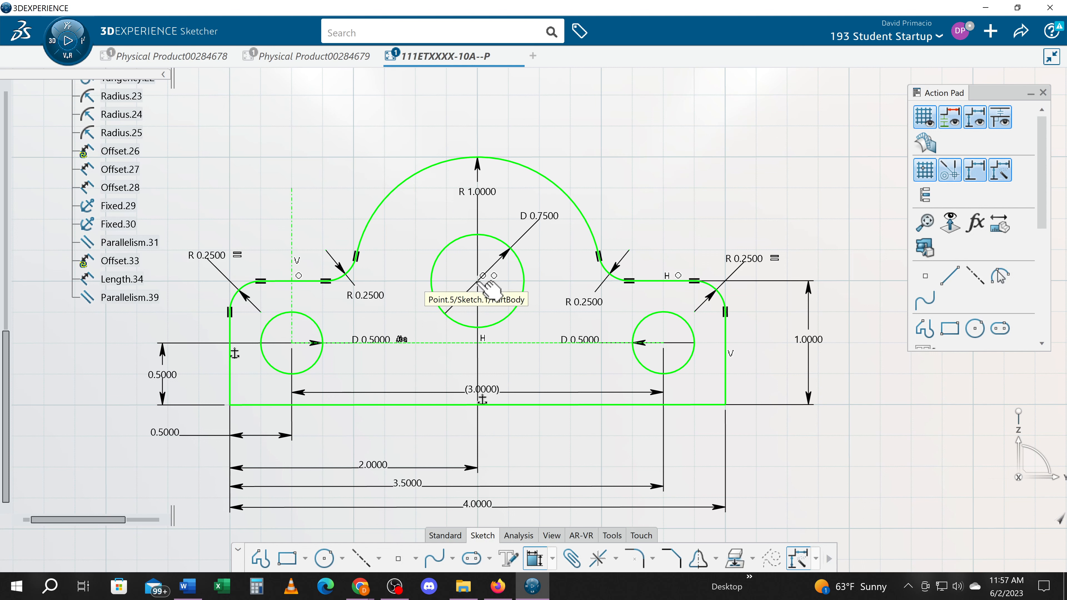
{"action": "left_click", "coordinate": [292, 233]}
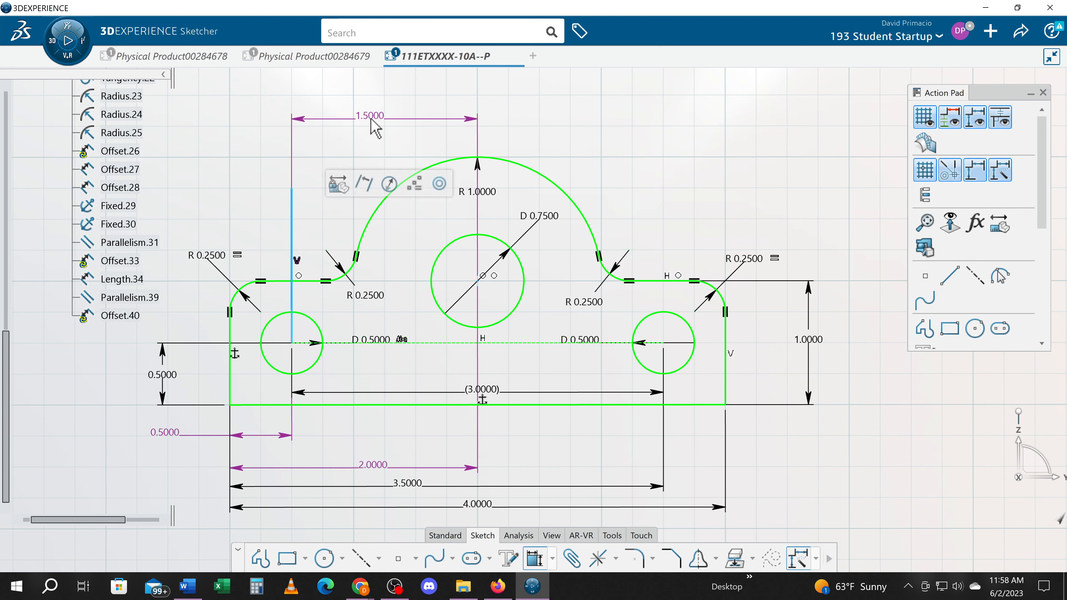
{"action": "left_click", "coordinate": [371, 120]}
{"action": "key", "text": "Return"}
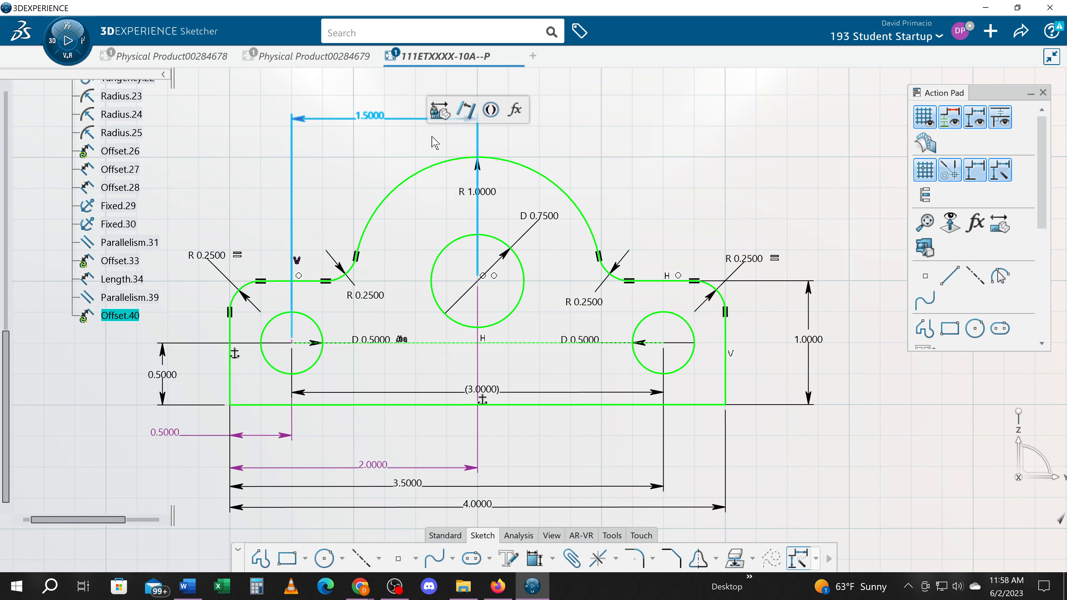
{"action": "double_click", "coordinate": [405, 118]}
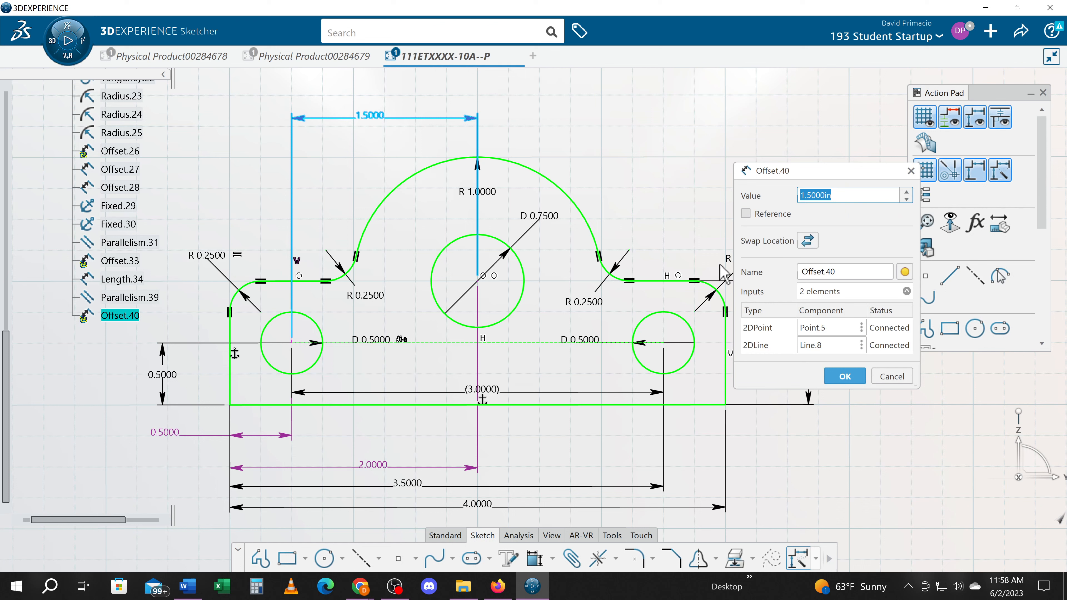
{"action": "left_click", "coordinate": [745, 213]}
{"action": "left_click", "coordinate": [844, 376]}
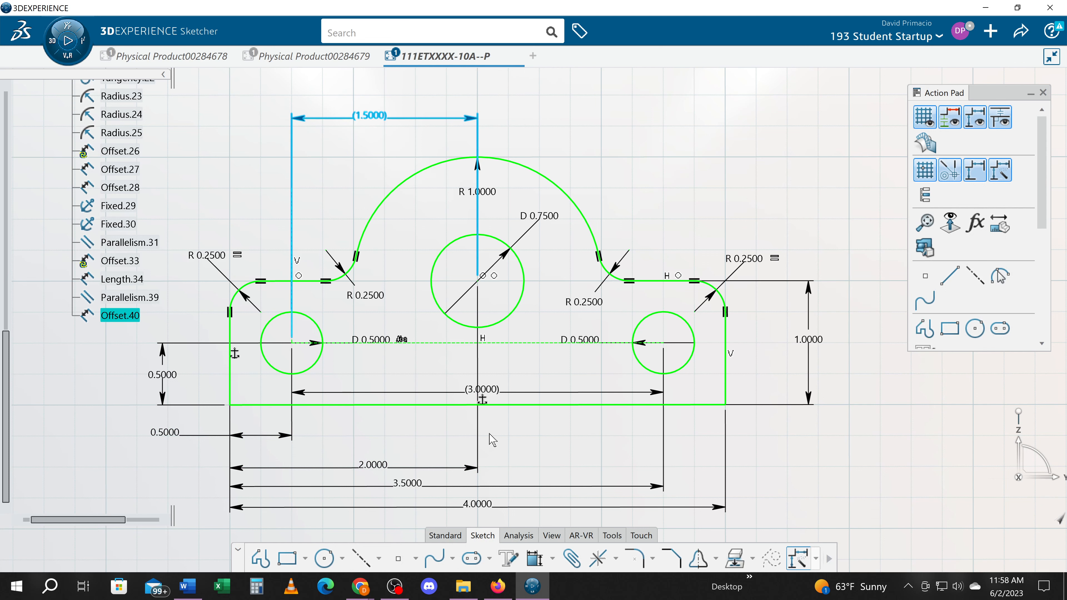
- Move the small holes' centre-to-centre reference dimension above the profile, over the shorter reference dimension
{"action": "mouse_move", "coordinate": [550, 393]}
{"action": "left_mouse_down"}
{"action": "mouse_move", "coordinate": [505, 83]}
{"action": "mouse_move", "coordinate": [509, 95]}
{"action": "left_mouse_up"}
{"action": "left_click", "coordinate": [545, 148]}
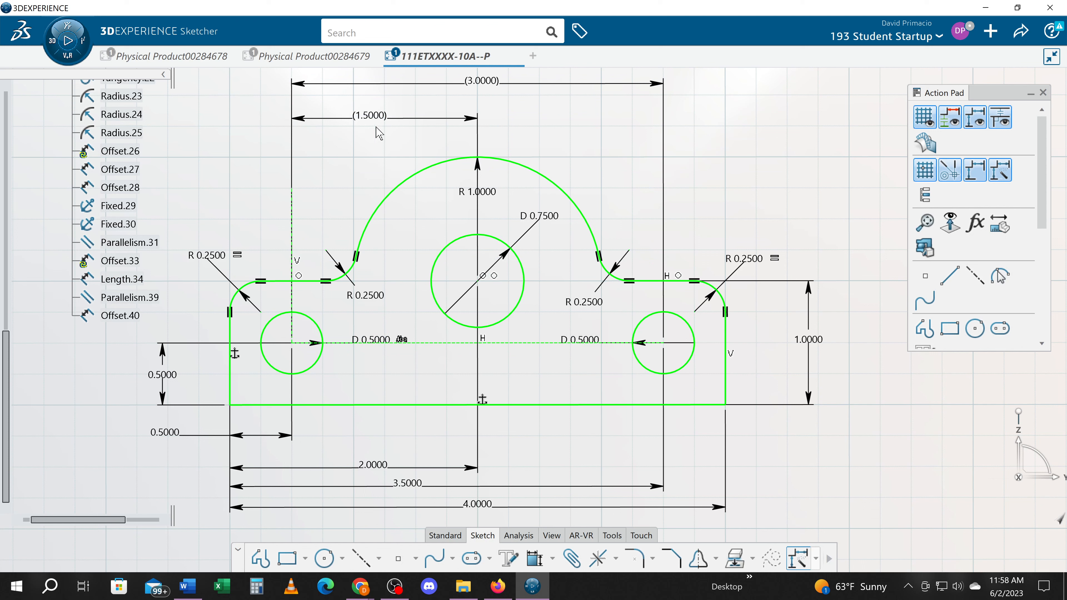
- Set the left small hole's horizontal offset from the profile's left edge to 0.75 in
{"action": "double_click", "coordinate": [166, 432]}
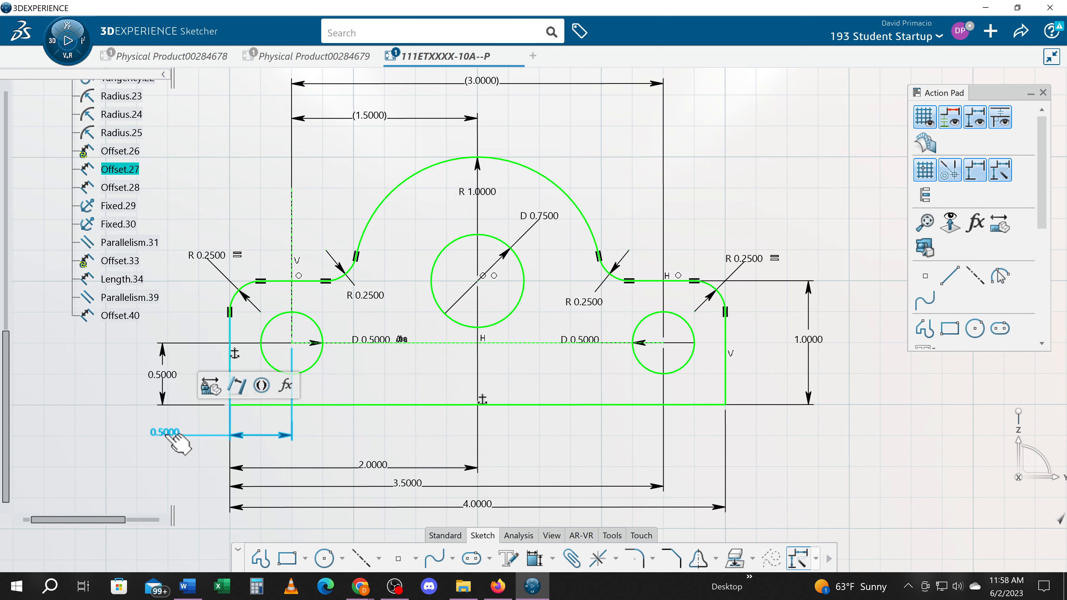
{"action": "type", "text": "."}
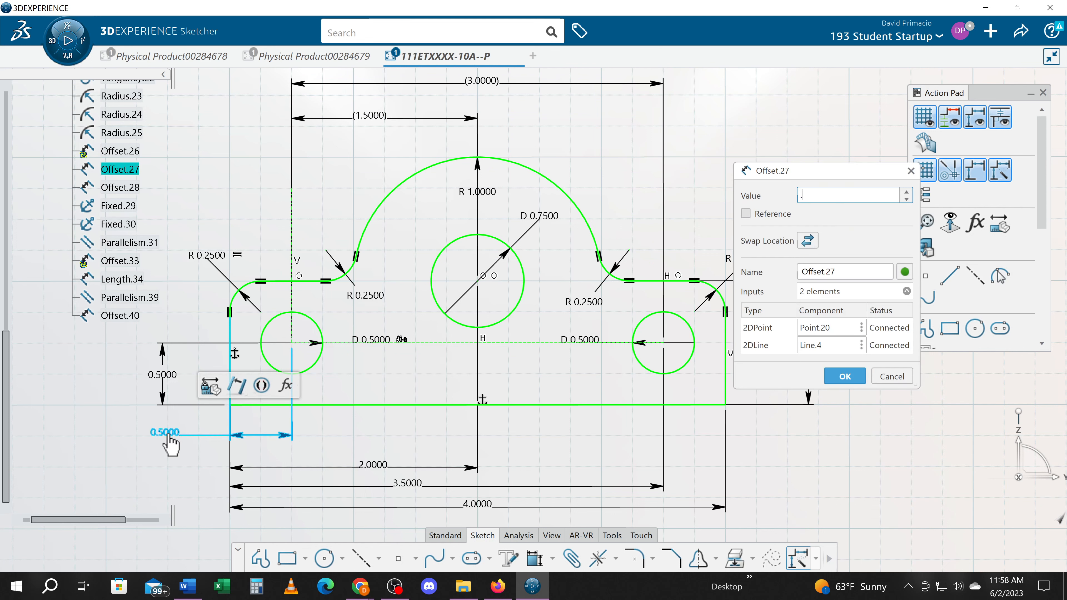
{"action": "type", "text": "75"}
{"action": "key", "text": "Return"}
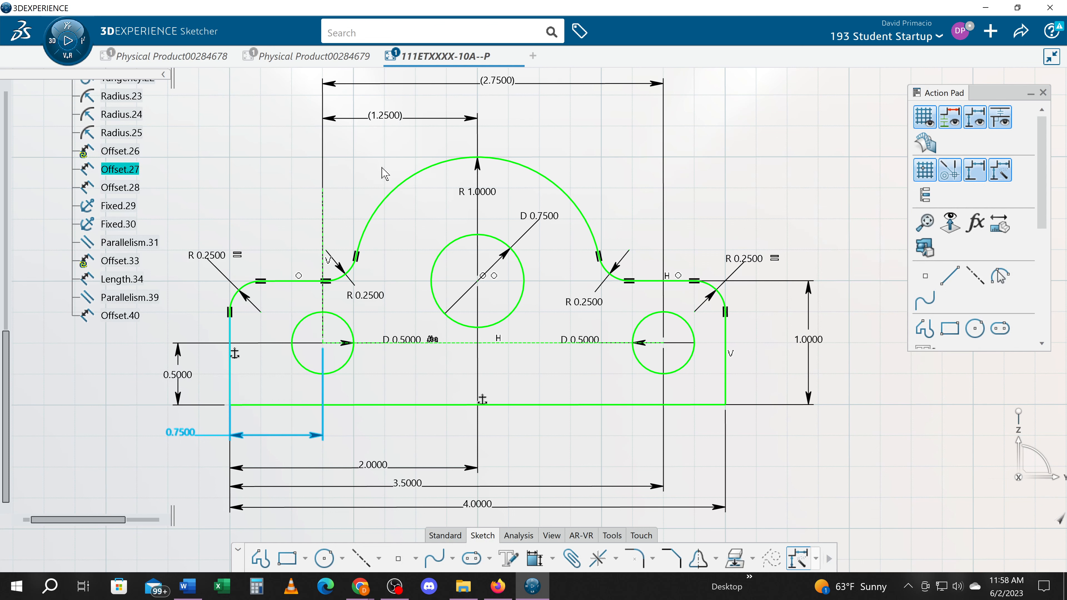
- Set the left small hole's horizontal offset from the profile's left edge to 0.47 in
{"action": "double_click", "coordinate": [189, 433]}
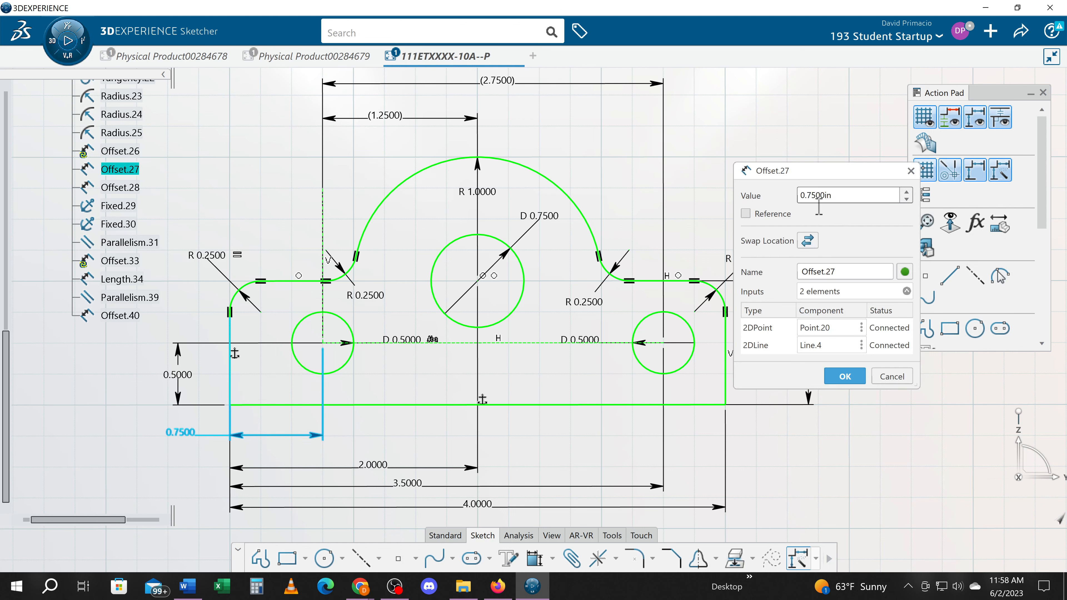
{"action": "left_click_drag", "start_coordinate": [840, 196], "coordinate": [807, 196]}
{"action": "type", "text": "."}
{"action": "key", "text": "Return"}
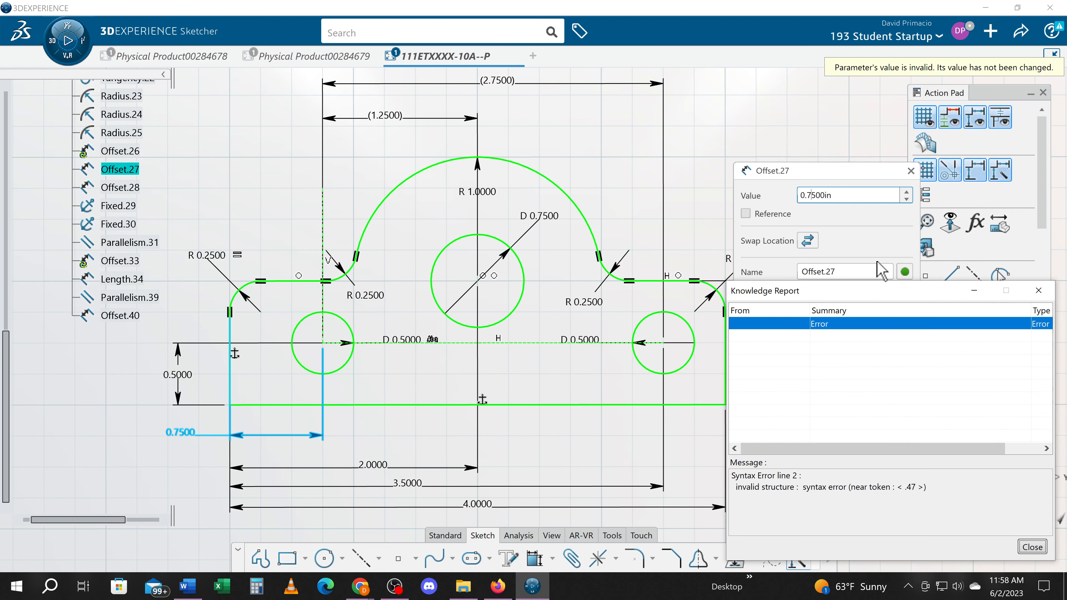
{"action": "left_click", "coordinate": [1031, 547]}
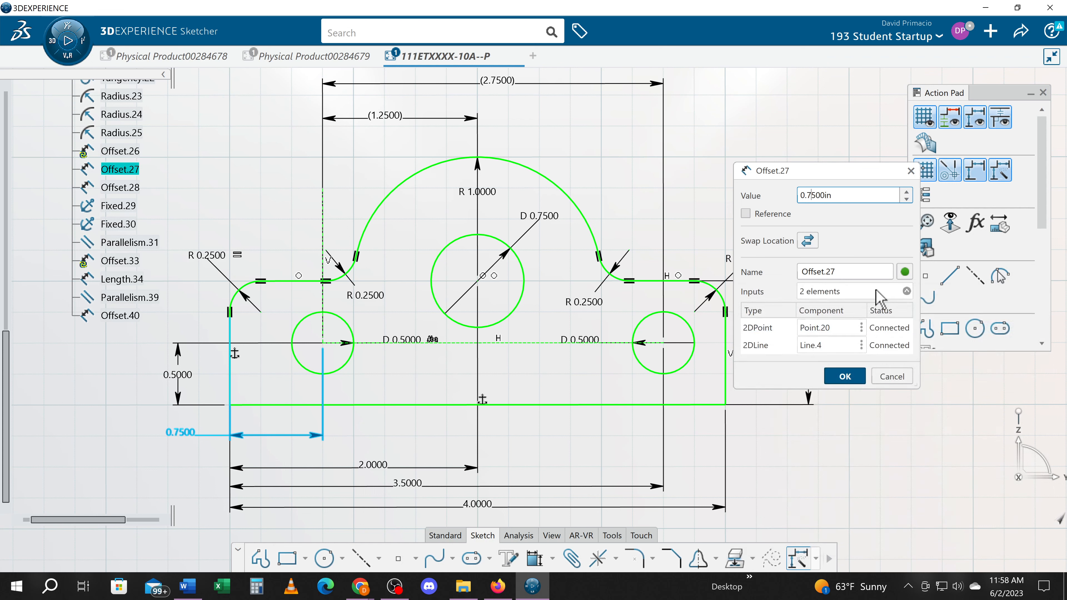
{"action": "double_click", "coordinate": [838, 195]}
{"action": "type", "text": ".47"}
{"action": "key", "text": "Return"}
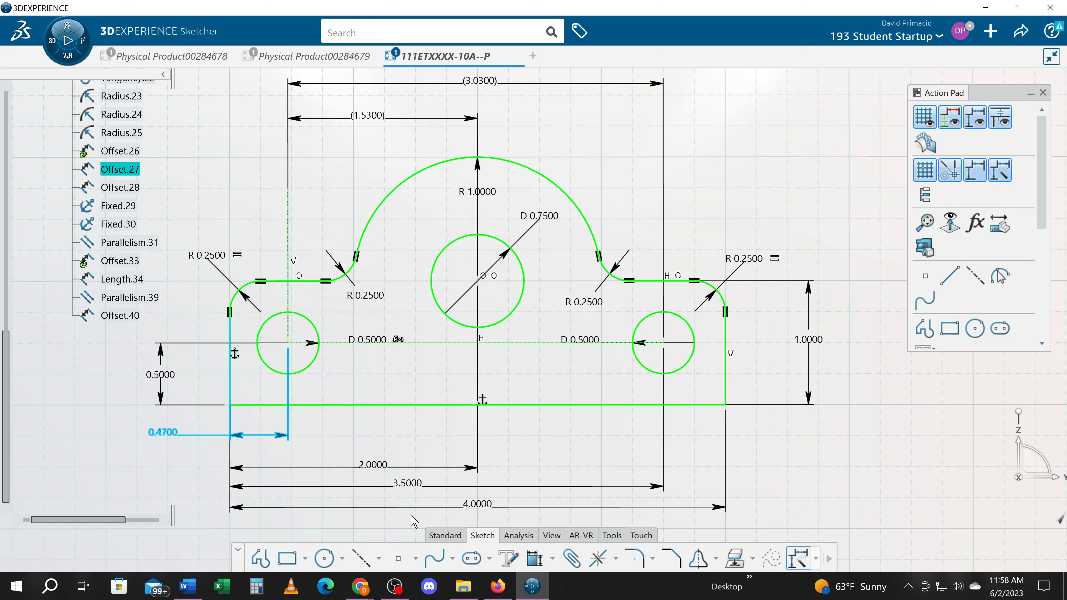
- Draw a vertical construction line upward from the right small hole's centre, as tall as the one at the left hole
{"action": "left_click", "coordinate": [360, 561]}
{"action": "left_click", "coordinate": [662, 342]}
{"action": "left_click", "coordinate": [663, 188]}
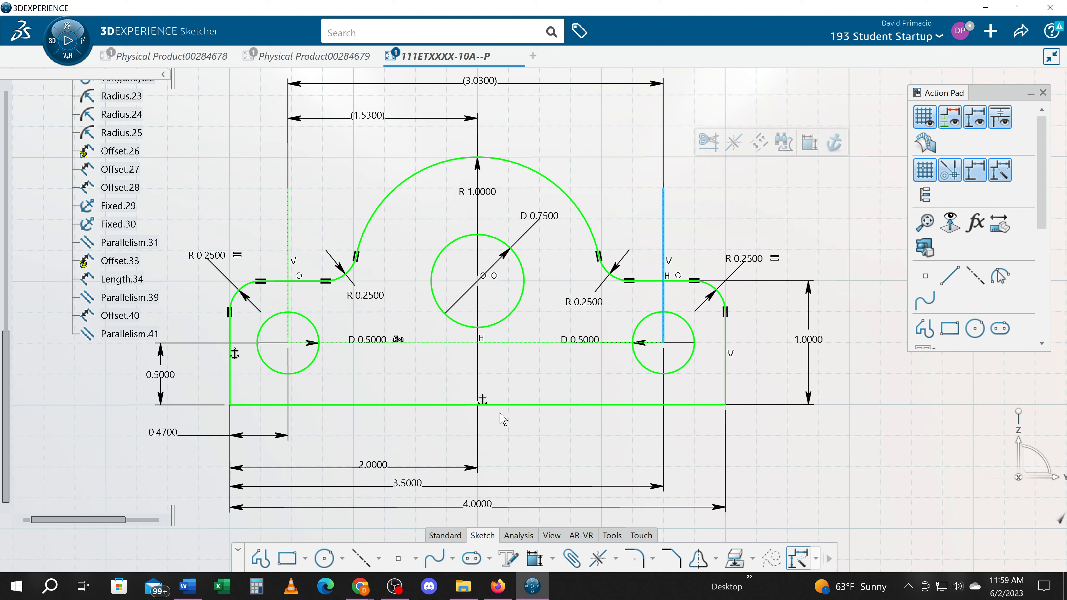
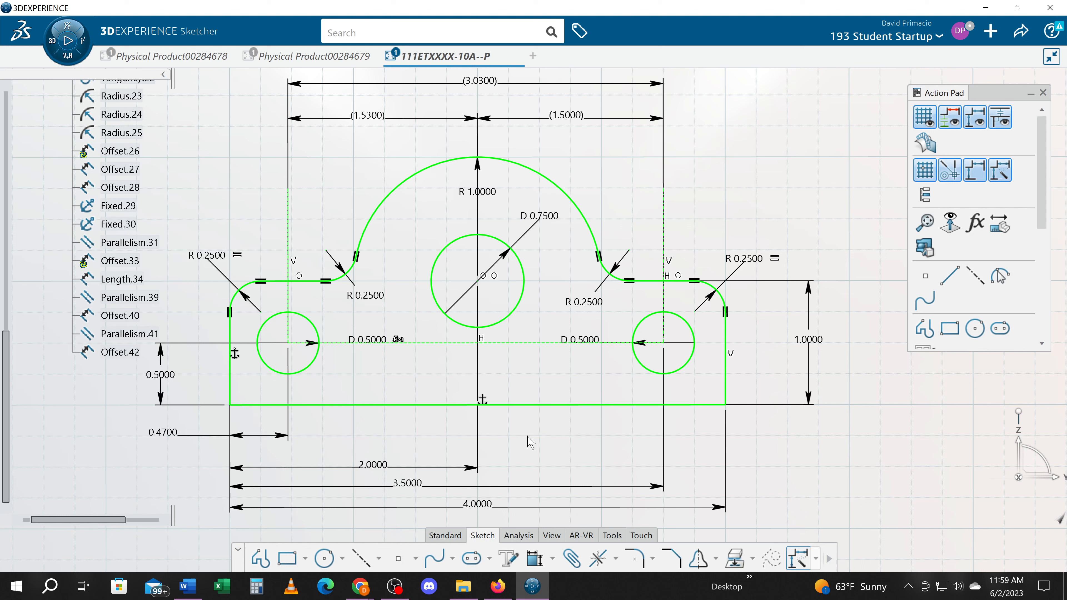
- Set the right small hole's horizontal offset from the profile's left edge to 3.53 in
{"action": "double_click", "coordinate": [409, 484]}
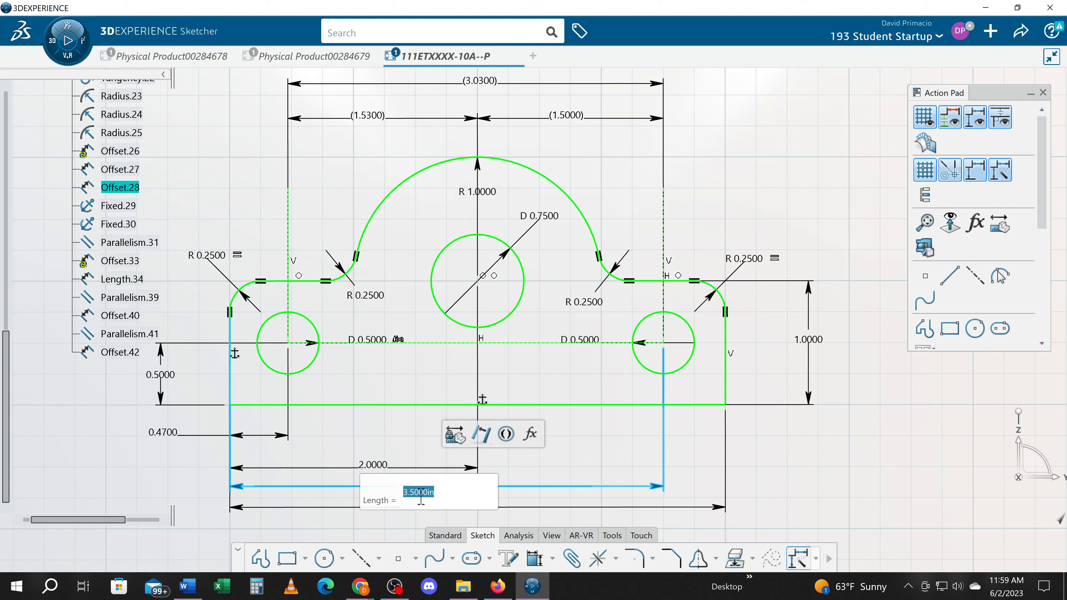
{"action": "left_click", "coordinate": [415, 496]}
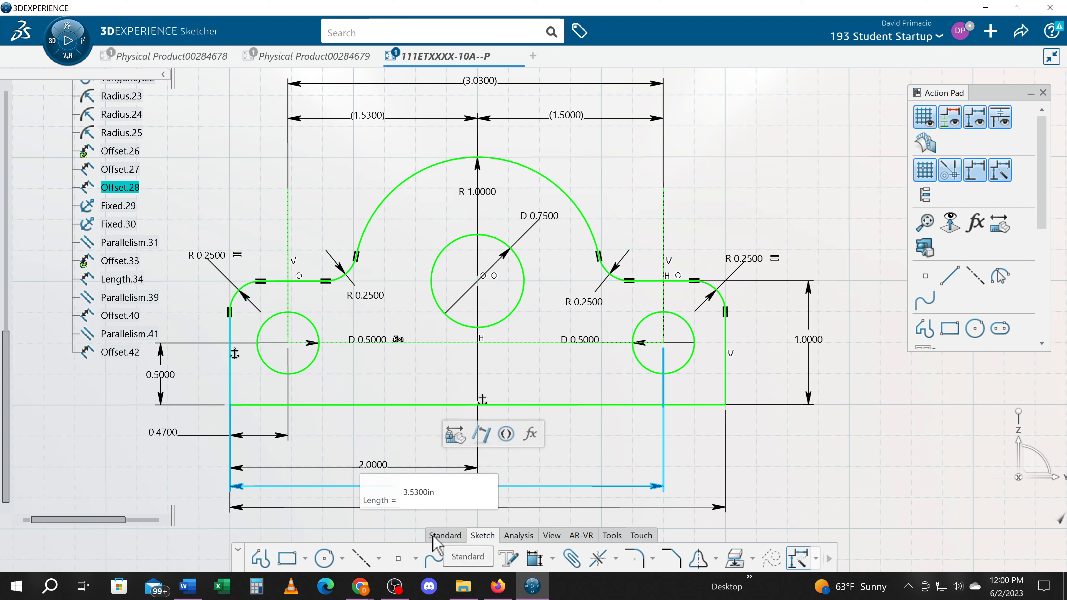
{"action": "key", "text": "Return"}
{"action": "left_click", "coordinate": [525, 458]}
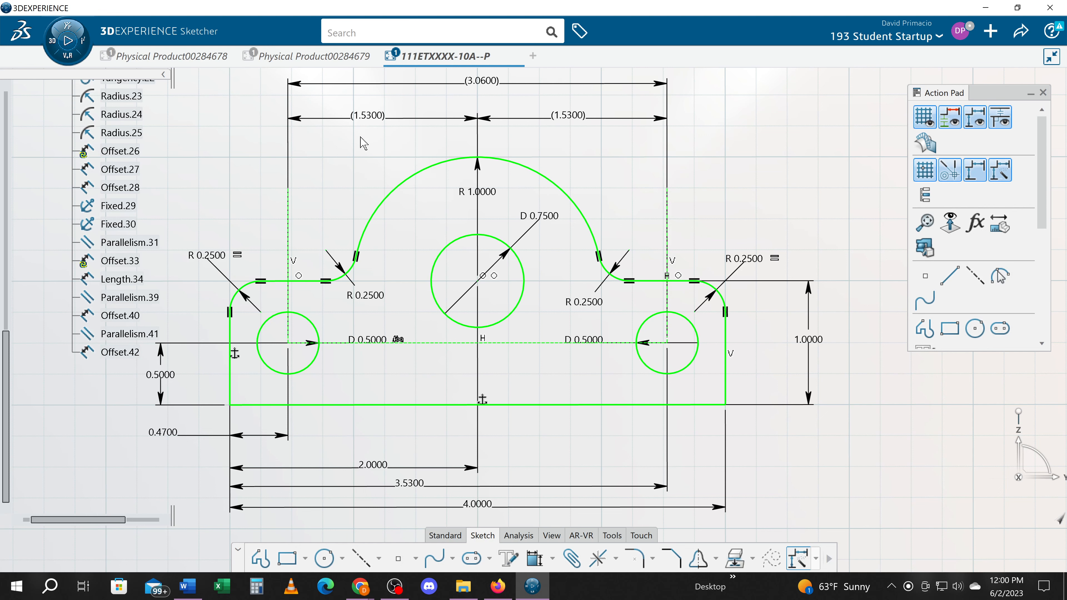
- Turn off the sketch grid display
{"action": "mouse_move", "coordinate": [464, 127]}
{"action": "middle_mouse_down"}
{"action": "mouse_move", "coordinate": [448, 136]}
{"action": "mouse_move", "coordinate": [446, 178]}
{"action": "middle_mouse_up"}
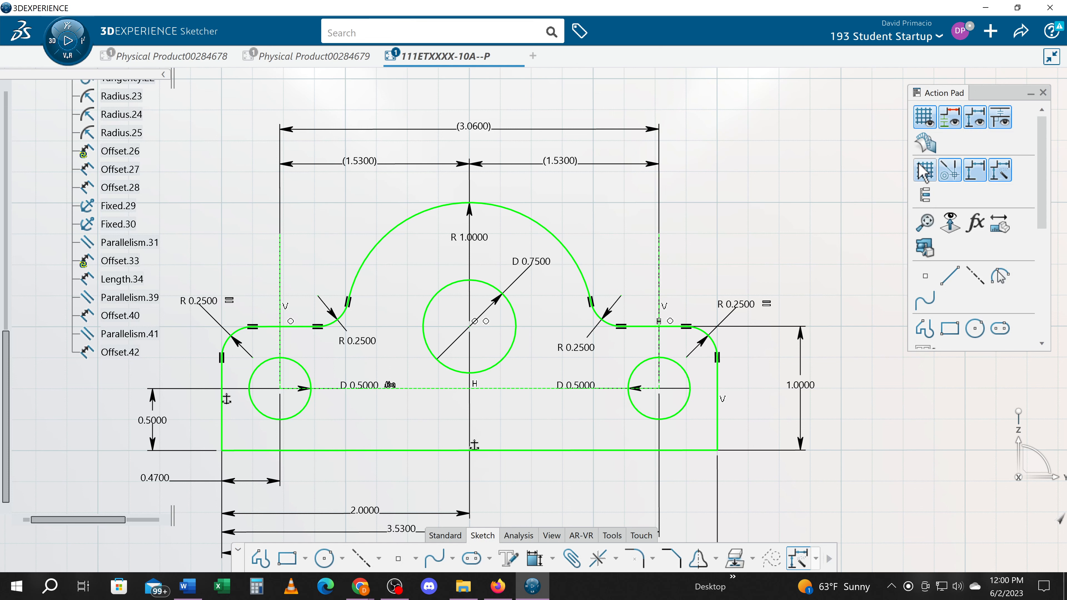
{"action": "left_click", "coordinate": [925, 119]}
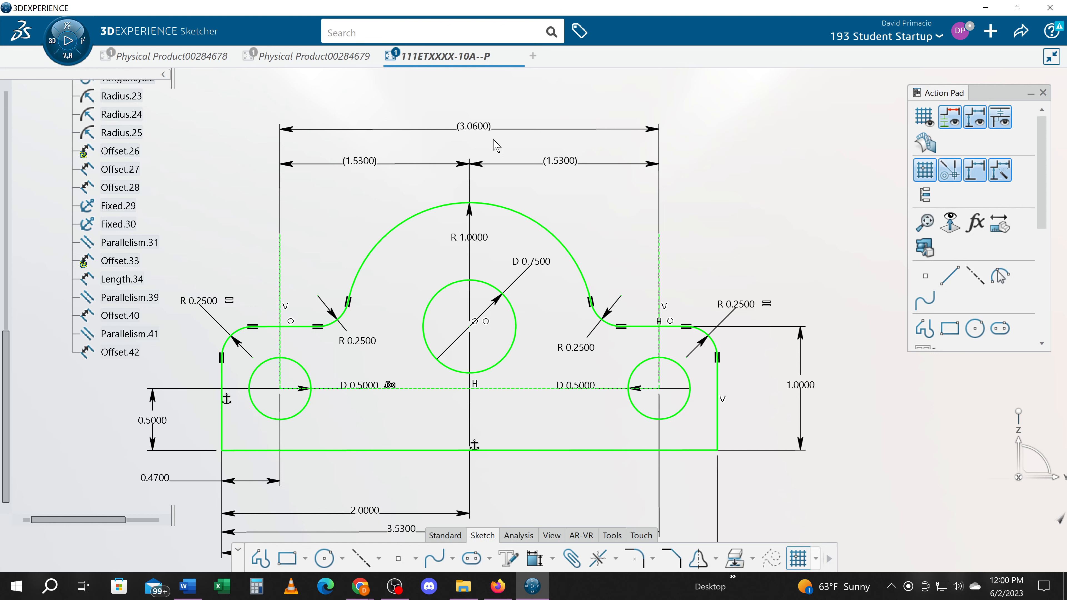
{"action": "middle_click_drag", "start_coordinate": [273, 353], "coordinate": [284, 292]}
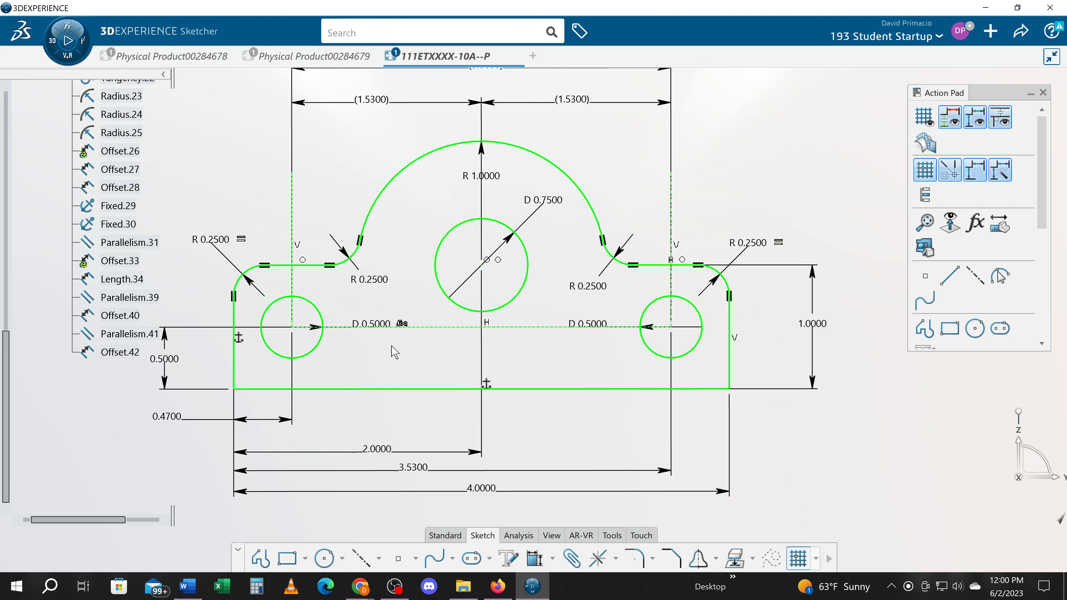
{"action": "middle_click_drag", "start_coordinate": [685, 252], "coordinate": [667, 315]}
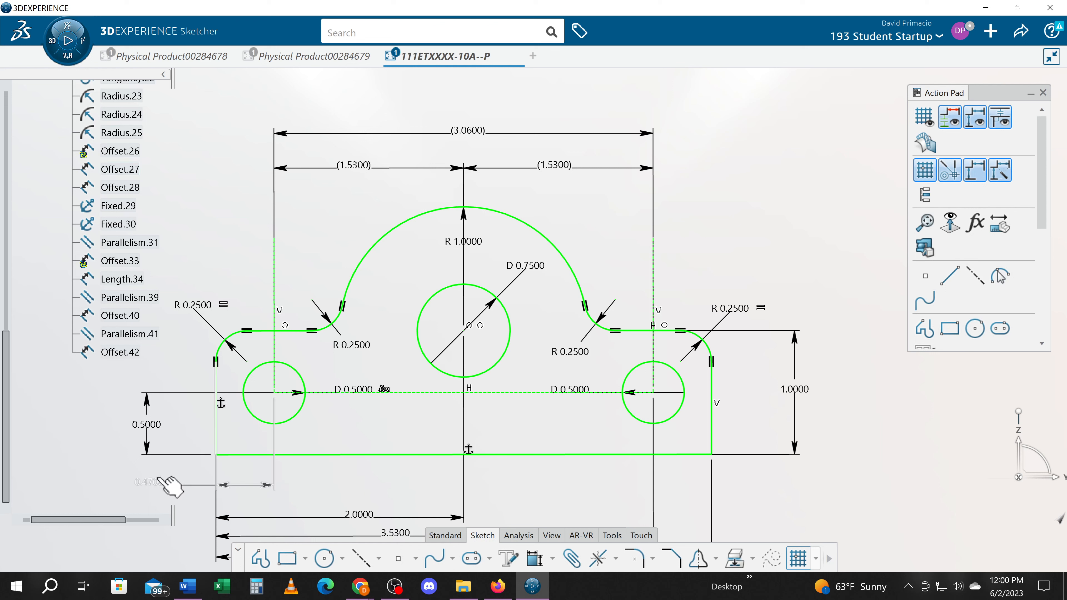
- Convert both small holes' horizontal offset dimensions from the profile's left edge into reference dimensions
{"action": "double_click", "coordinate": [159, 488]}
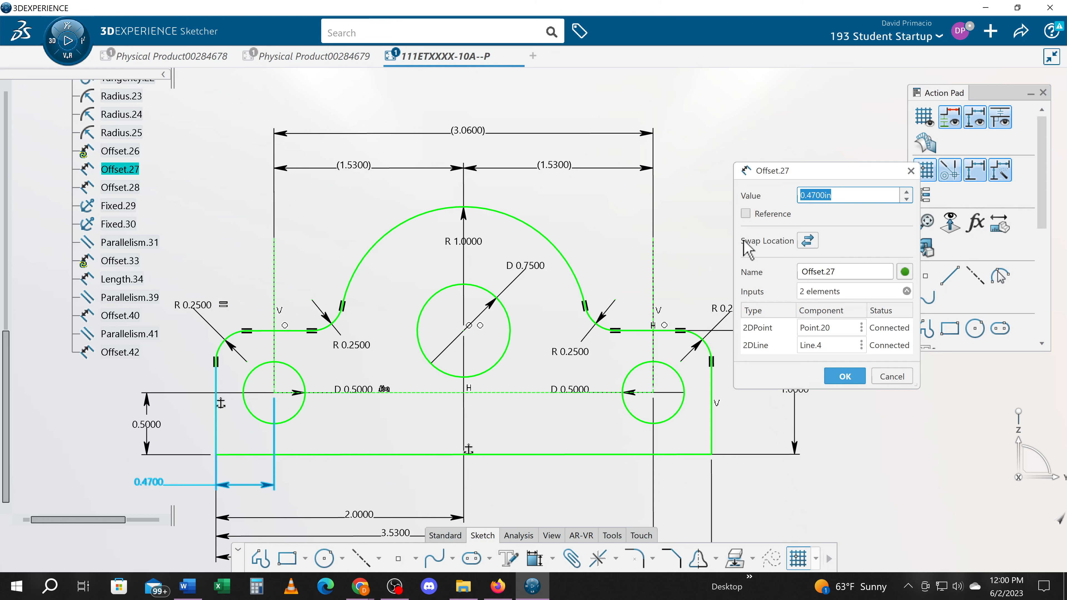
{"action": "left_click", "coordinate": [745, 213]}
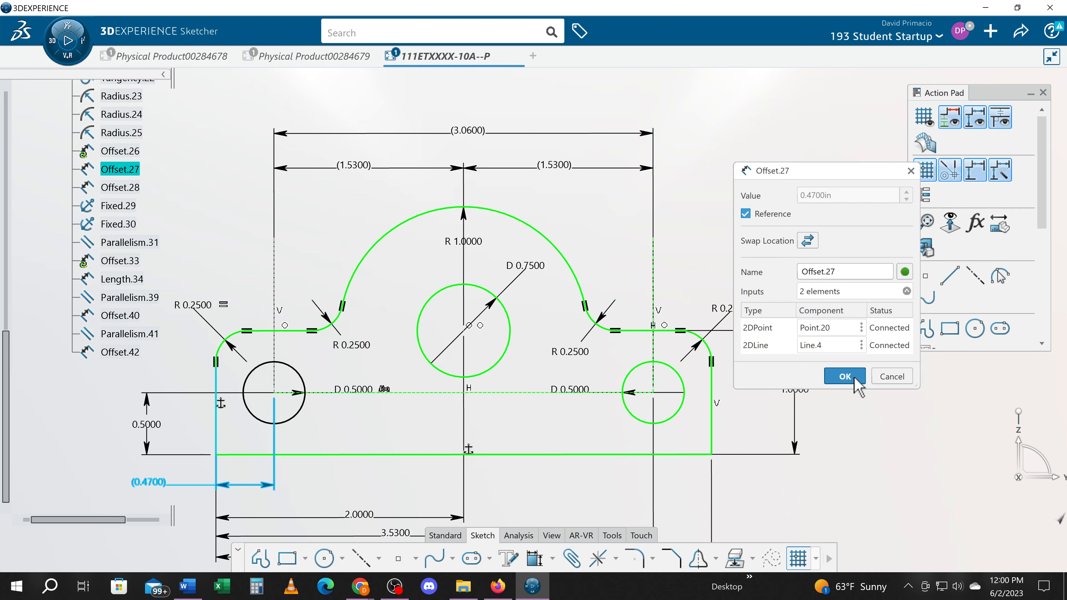
{"action": "left_click", "coordinate": [844, 376]}
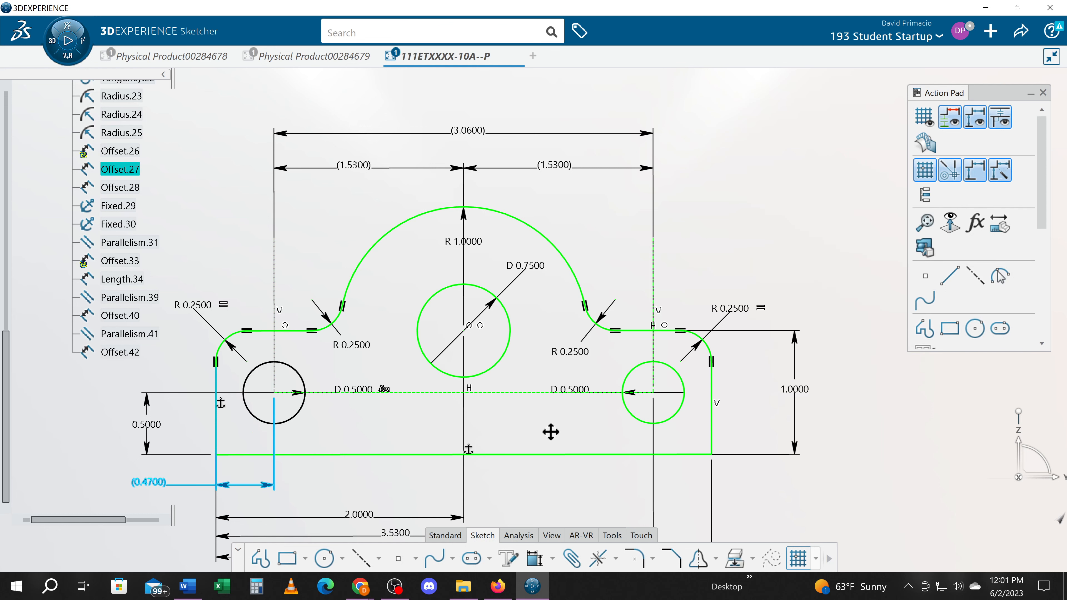
{"action": "middle_click_drag", "start_coordinate": [550, 431], "coordinate": [558, 365]}
{"action": "left_click", "coordinate": [419, 468]}
{"action": "double_click", "coordinate": [419, 468]}
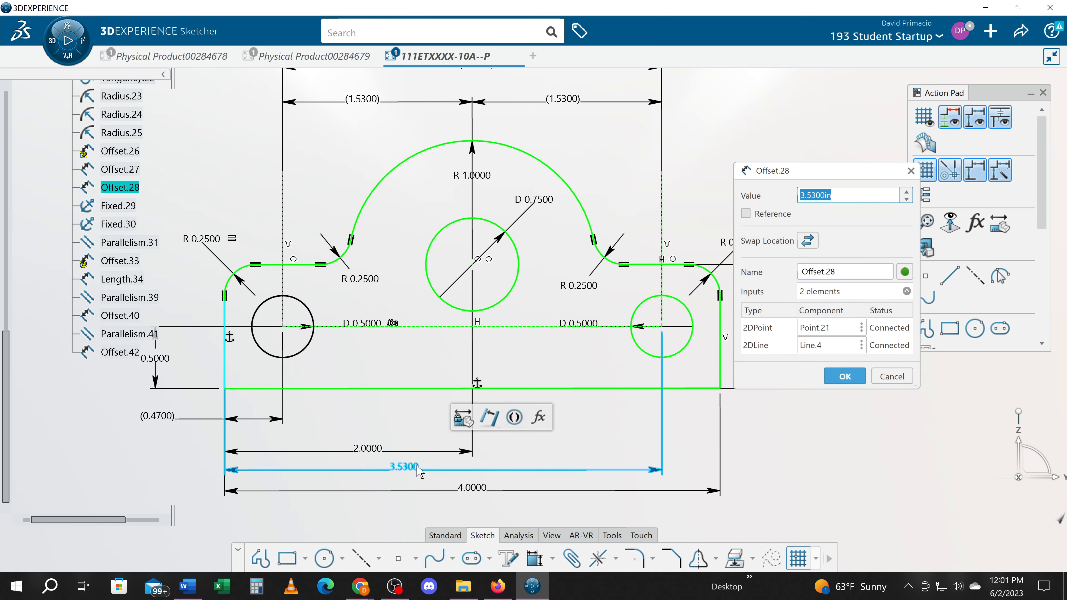
{"action": "left_click", "coordinate": [746, 215]}
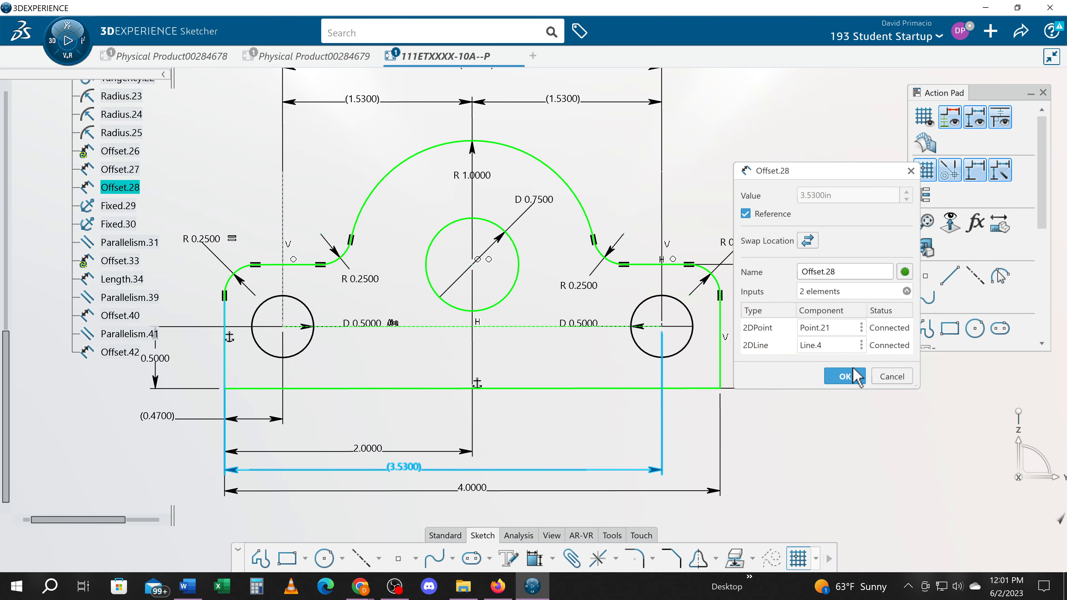
{"action": "left_click", "coordinate": [844, 377]}
- Turn the left small hole's distance to the large circle and the small holes' centre-to-centre dimension from reference into driving dimensions
{"action": "middle_click_drag", "start_coordinate": [550, 441], "coordinate": [553, 497]}
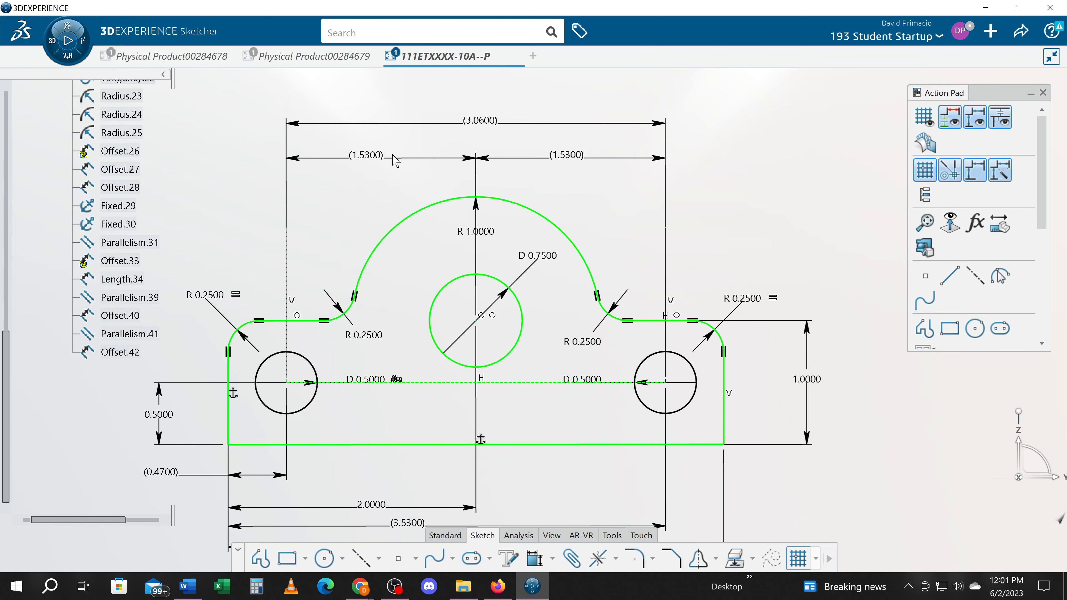
{"action": "left_click", "coordinate": [386, 162]}
{"action": "double_click", "coordinate": [387, 165]}
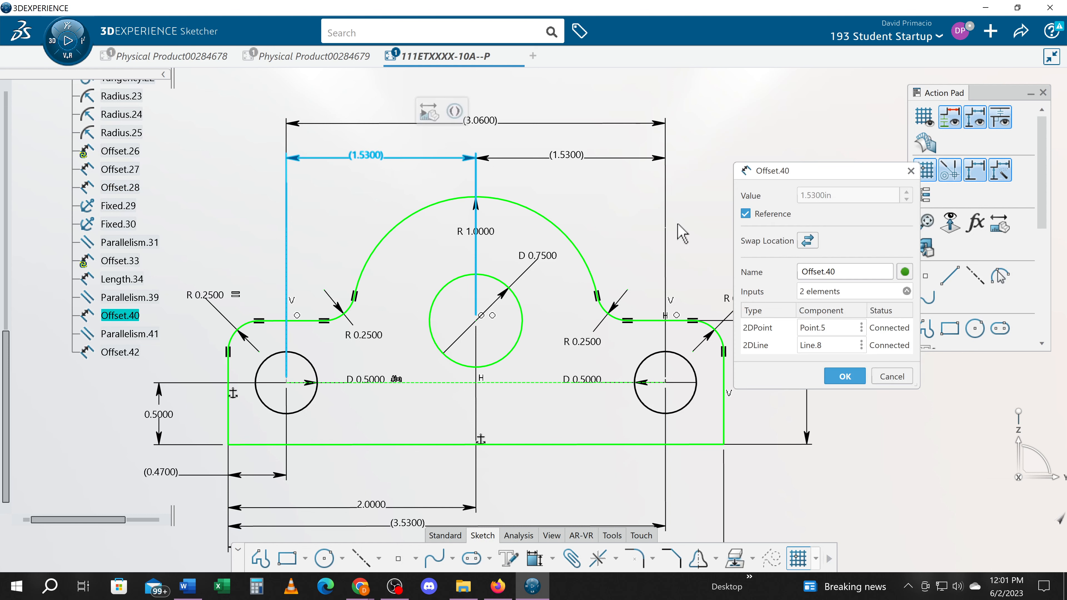
{"action": "left_click", "coordinate": [746, 214]}
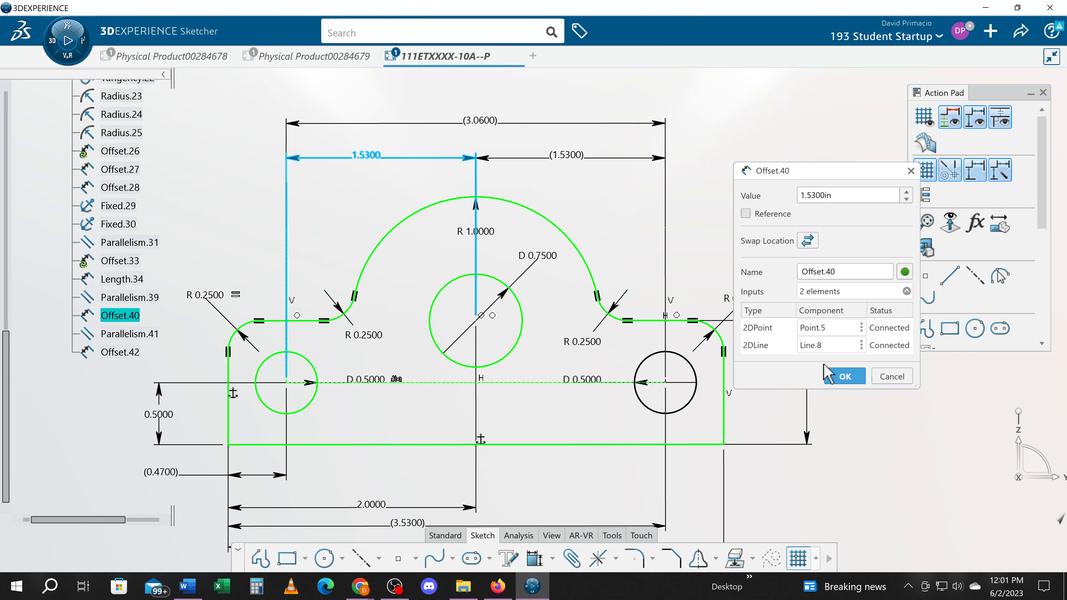
{"action": "left_click", "coordinate": [836, 375]}
{"action": "double_click", "coordinate": [485, 123]}
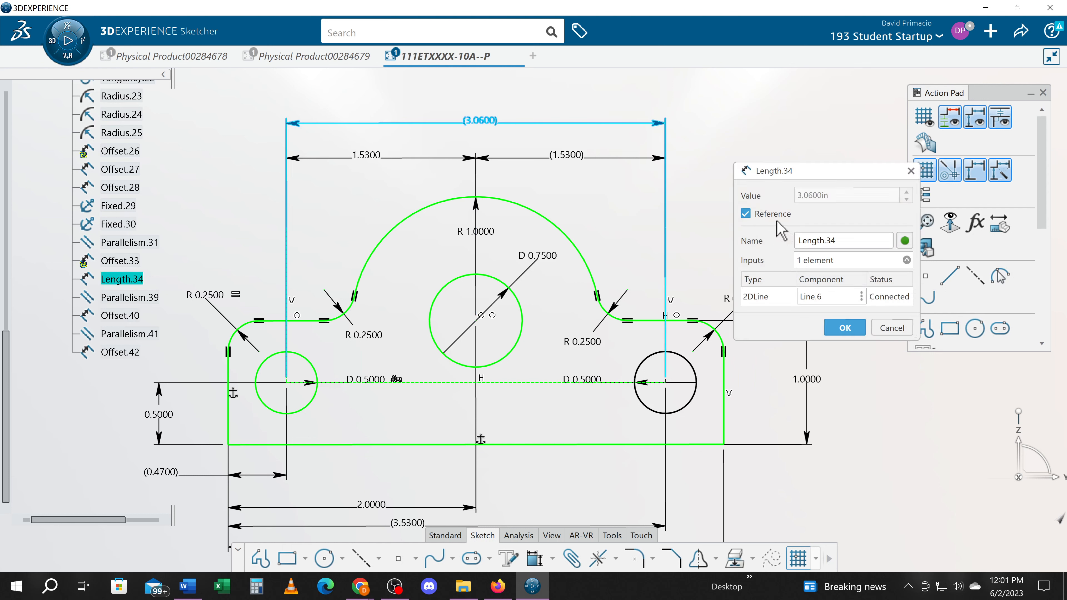
{"action": "left_click", "coordinate": [745, 213]}
{"action": "left_click", "coordinate": [841, 328]}
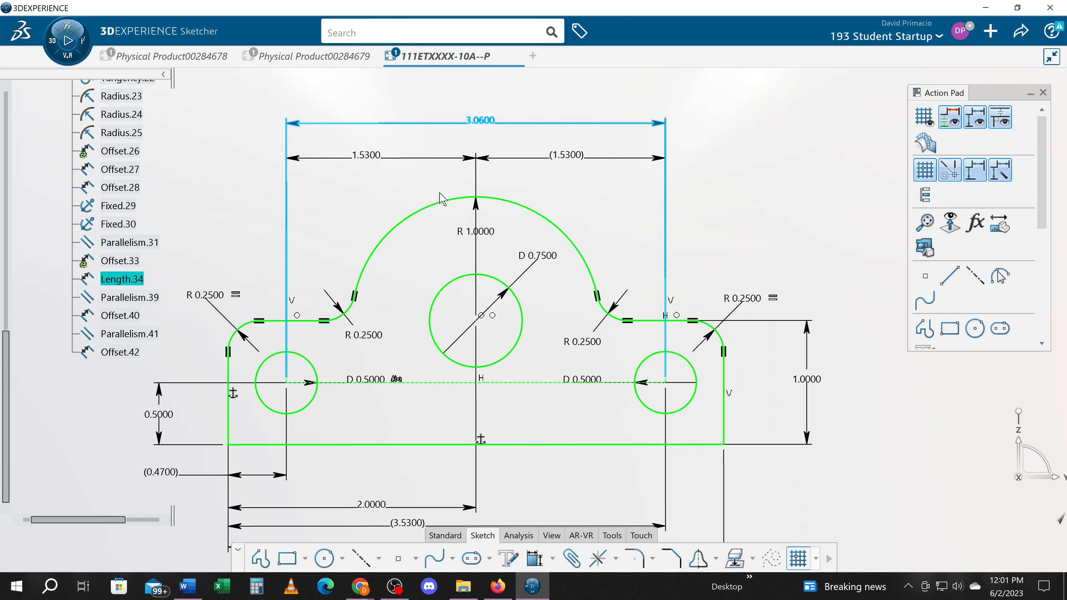
- Set the small holes' centre-to-centre dimension to 3 in
{"action": "left_click", "coordinate": [383, 201]}
{"action": "double_click", "coordinate": [476, 123]}
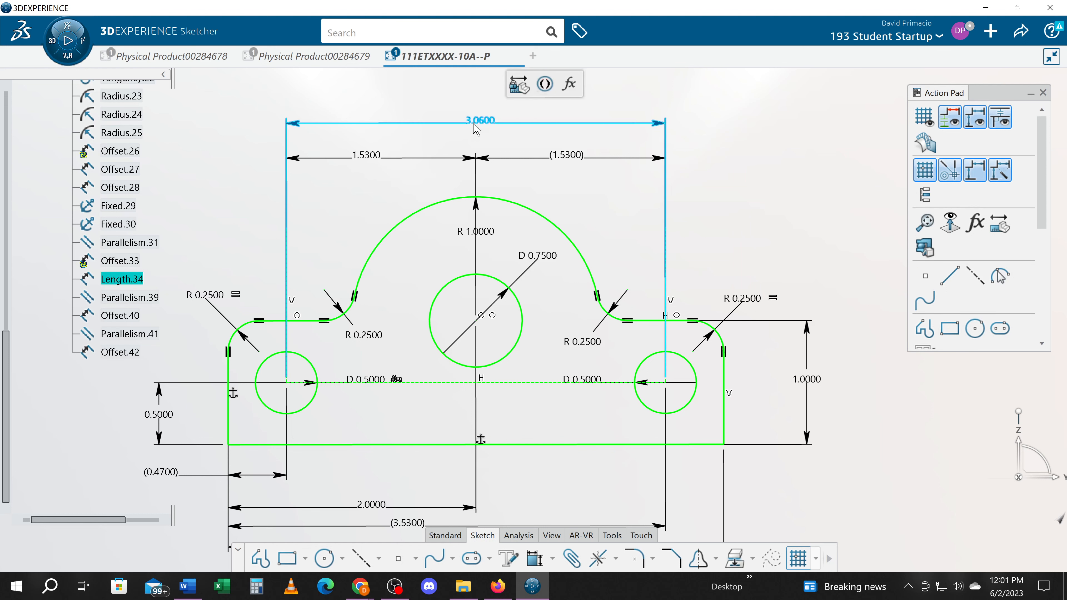
{"action": "type", "text": "3.0600in"}
{"action": "key", "text": "Return"}
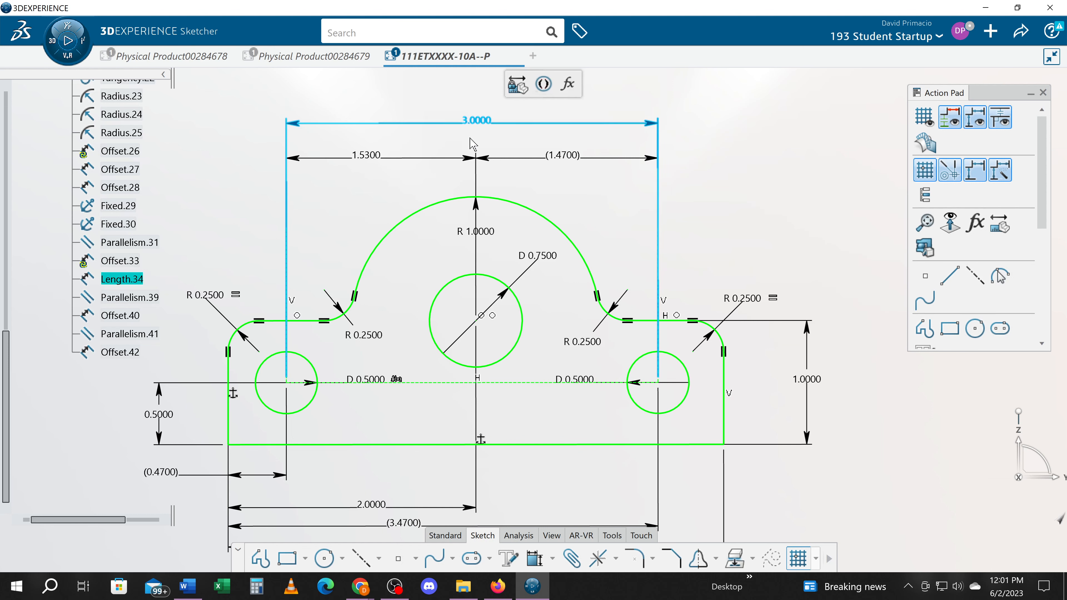
- Set the horizontal distance between the left small hole's centre and the large circle's centre to 1.5 in
{"action": "left_click", "coordinate": [373, 159]}
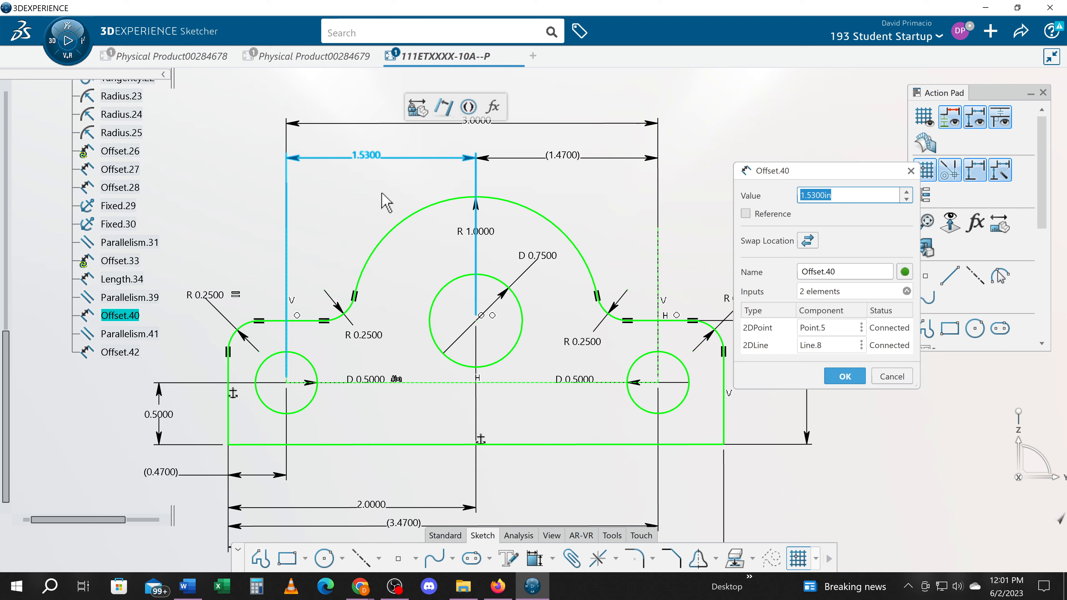
{"action": "left_click", "coordinate": [377, 161]}
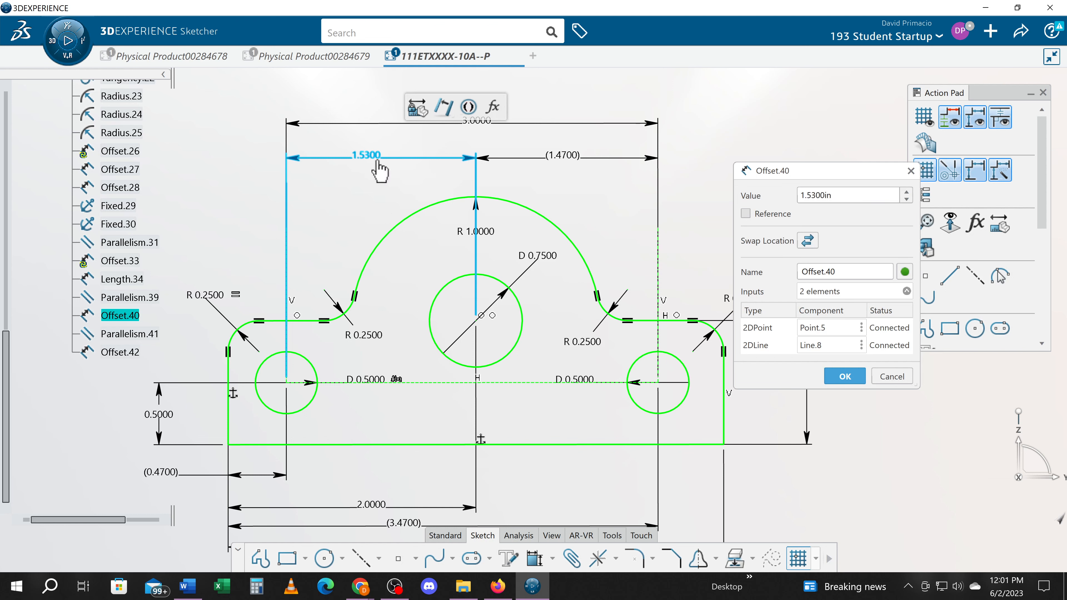
{"action": "double_click", "coordinate": [378, 169]}
{"action": "type", "text": "1.5"}
{"action": "key", "text": "Return"}
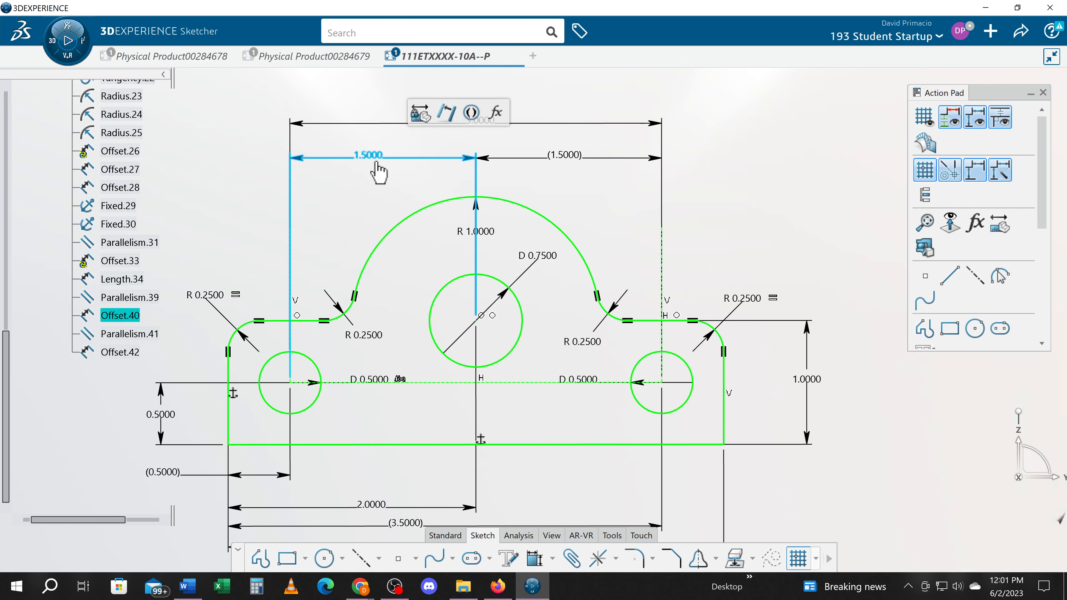
{"action": "left_click", "coordinate": [354, 197]}
{"action": "middle_click_drag", "start_coordinate": [390, 230], "coordinate": [364, 227]}
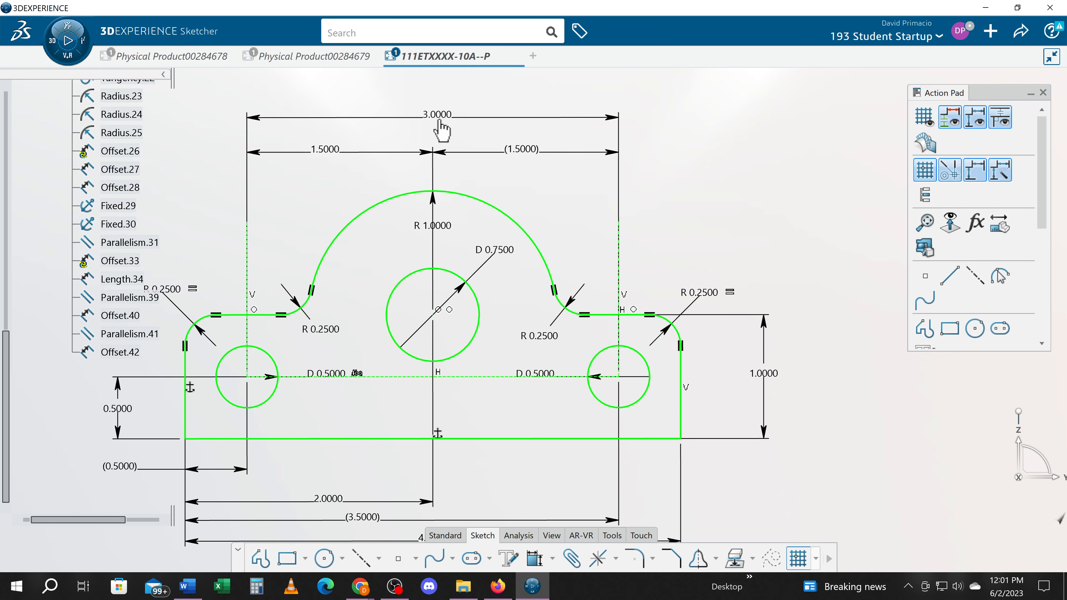
{"action": "middle_click_drag", "start_coordinate": [389, 279], "coordinate": [410, 231]}
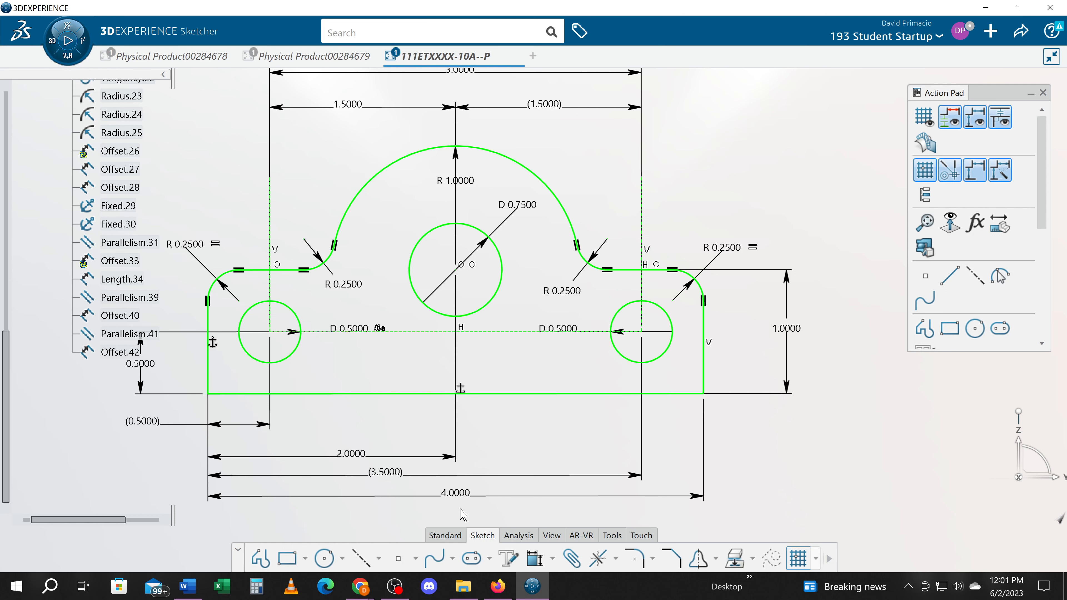
{"action": "left_click", "coordinate": [453, 499]}
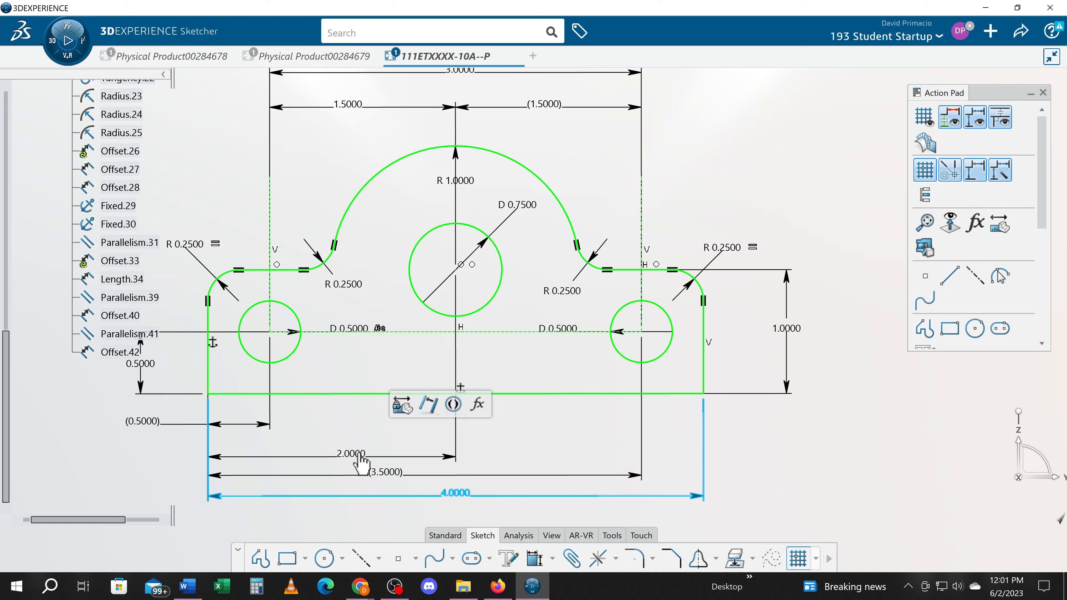
{"action": "left_click", "coordinate": [358, 457]}
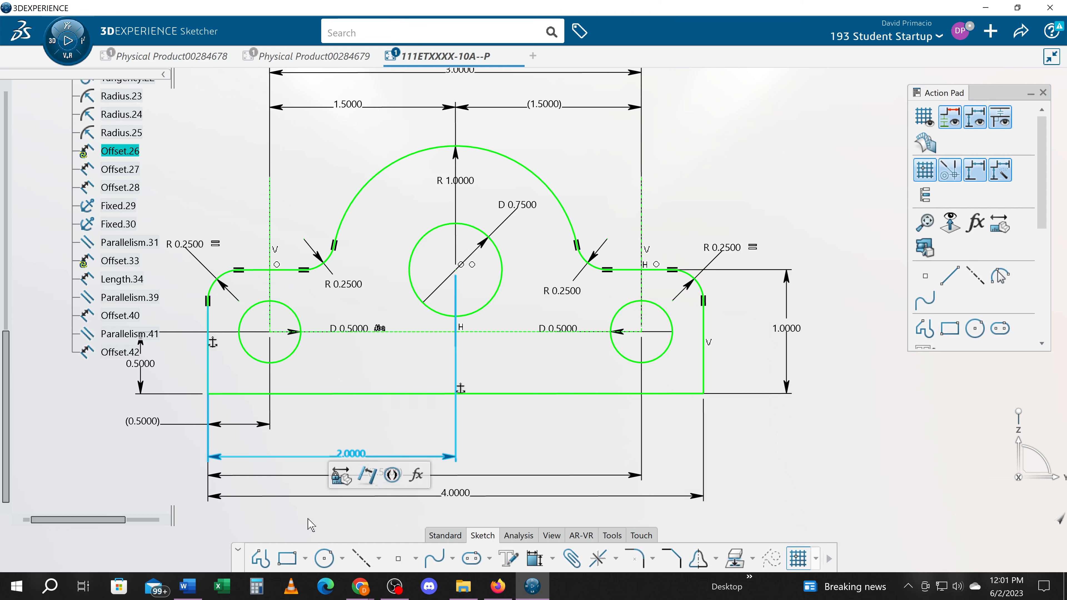
- Dimension the horizontal distance from the large circle's centre to the profile's right edge, below the profile, and keep it at 2 in
{"action": "left_click", "coordinate": [413, 389]}
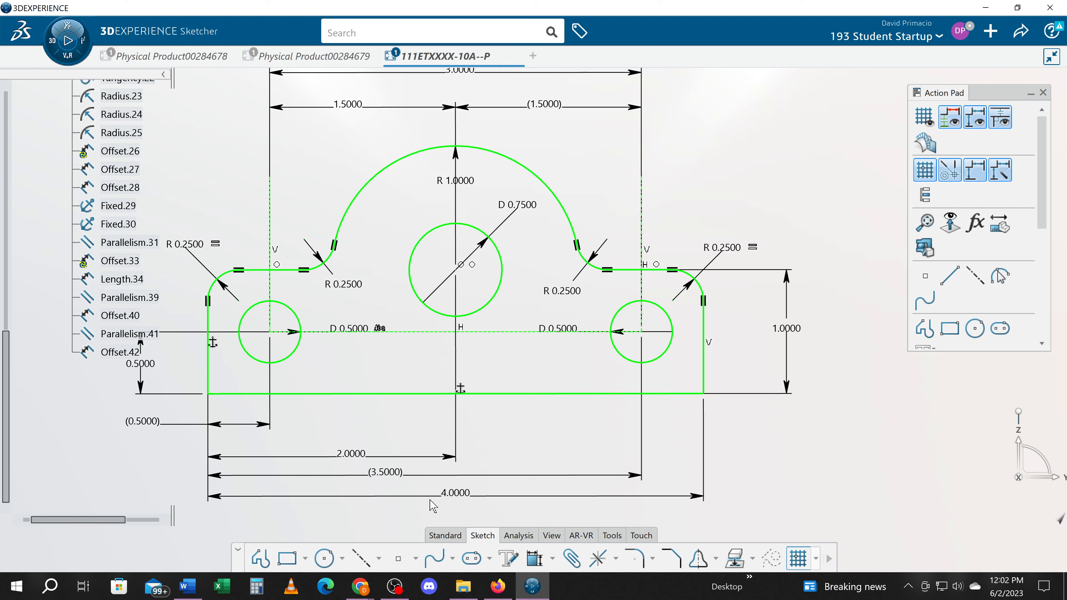
{"action": "middle_click_drag", "start_coordinate": [432, 466], "coordinate": [425, 437]}
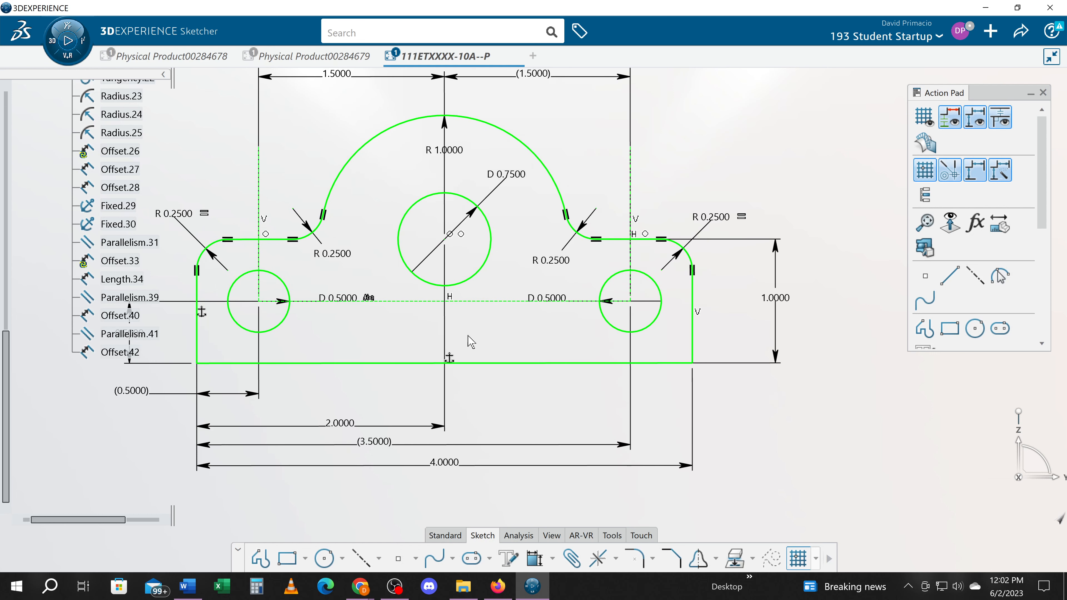
{"action": "left_click", "coordinate": [534, 558]}
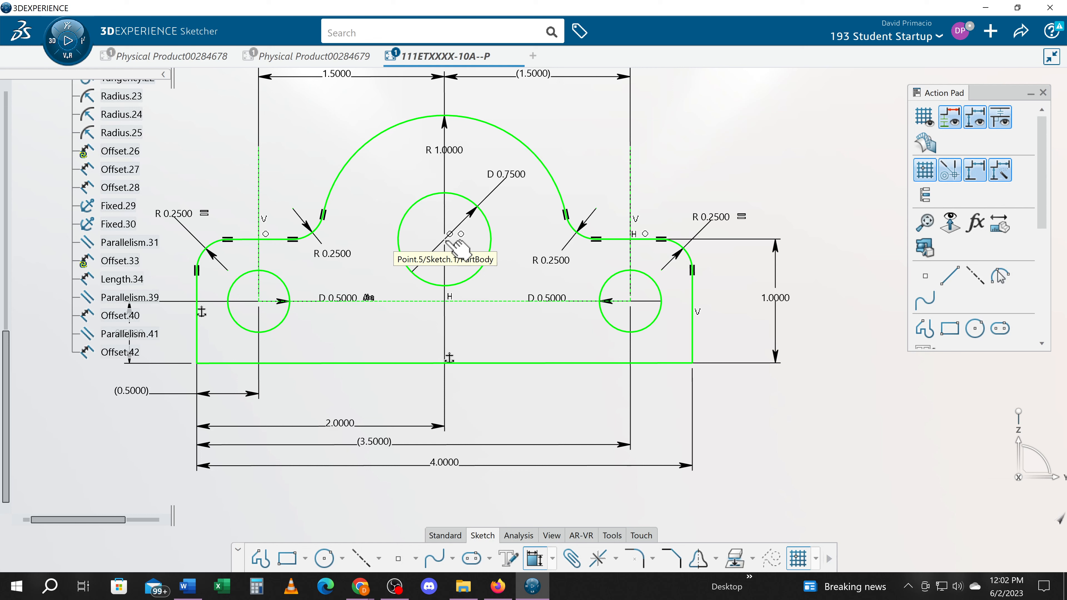
{"action": "left_click", "coordinate": [700, 352]}
{"action": "left_click", "coordinate": [546, 437]}
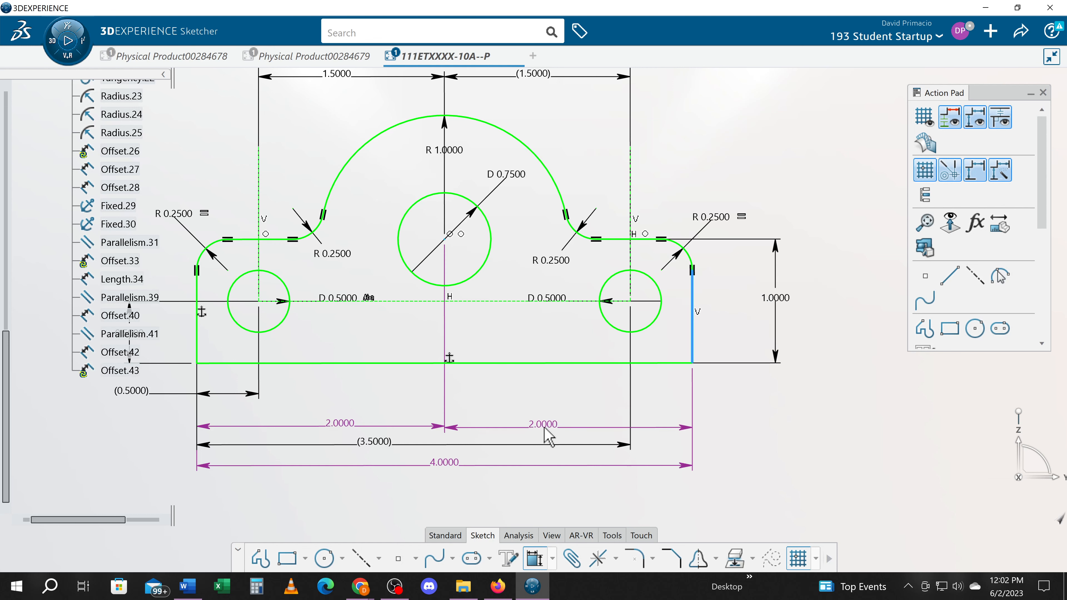
{"action": "double_click", "coordinate": [545, 428]}
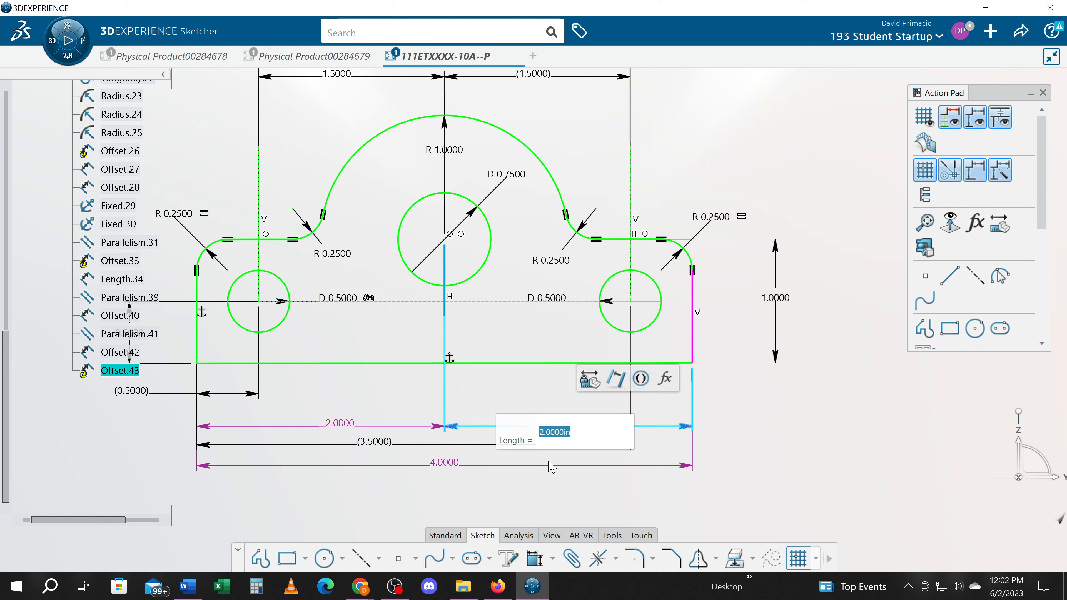
{"action": "key", "text": "Return"}
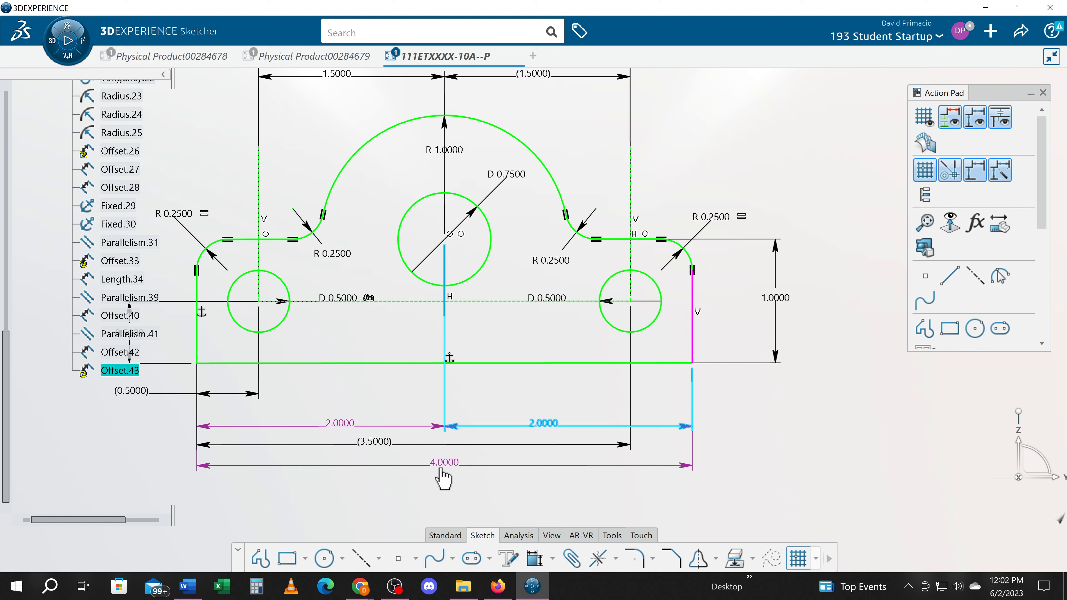
- Convert the profile's overall width dimension into a reference dimension
{"action": "double_click", "coordinate": [441, 469]}
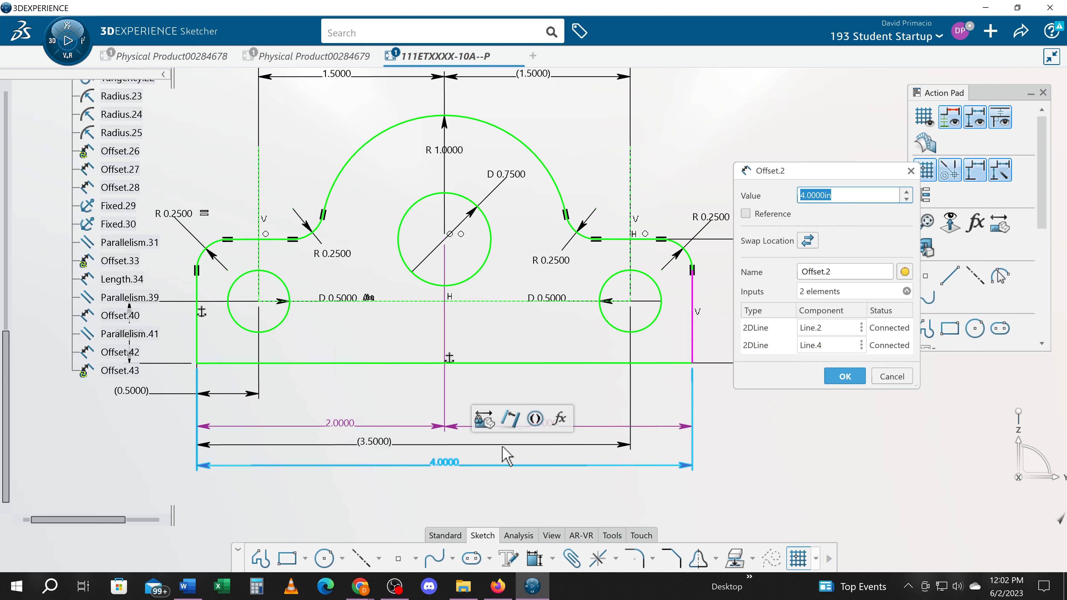
{"action": "left_click", "coordinate": [745, 215]}
{"action": "left_click", "coordinate": [842, 377]}
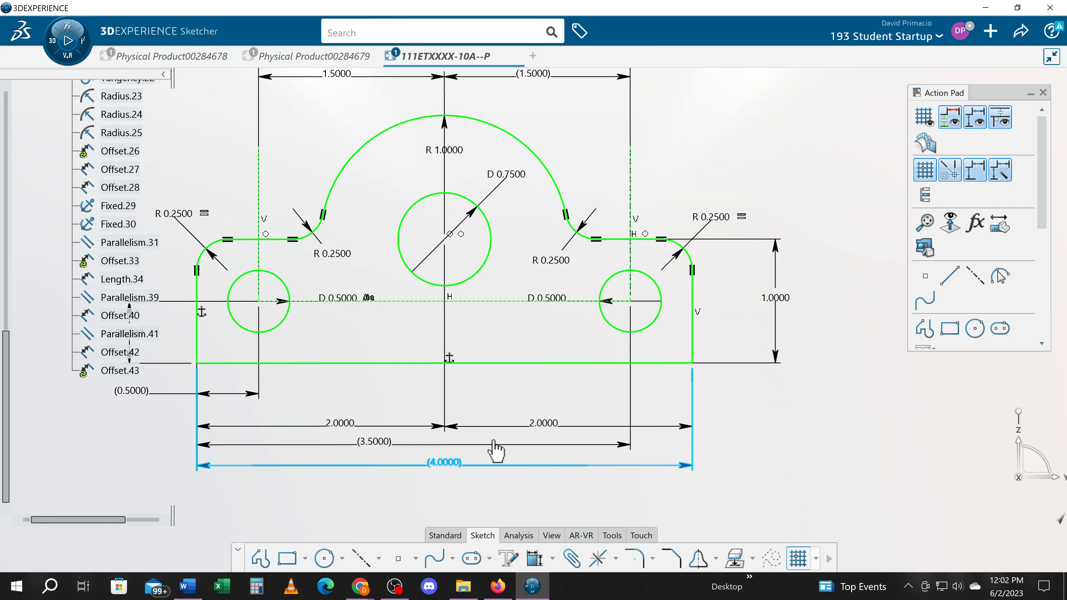
{"action": "double_click", "coordinate": [542, 423]}
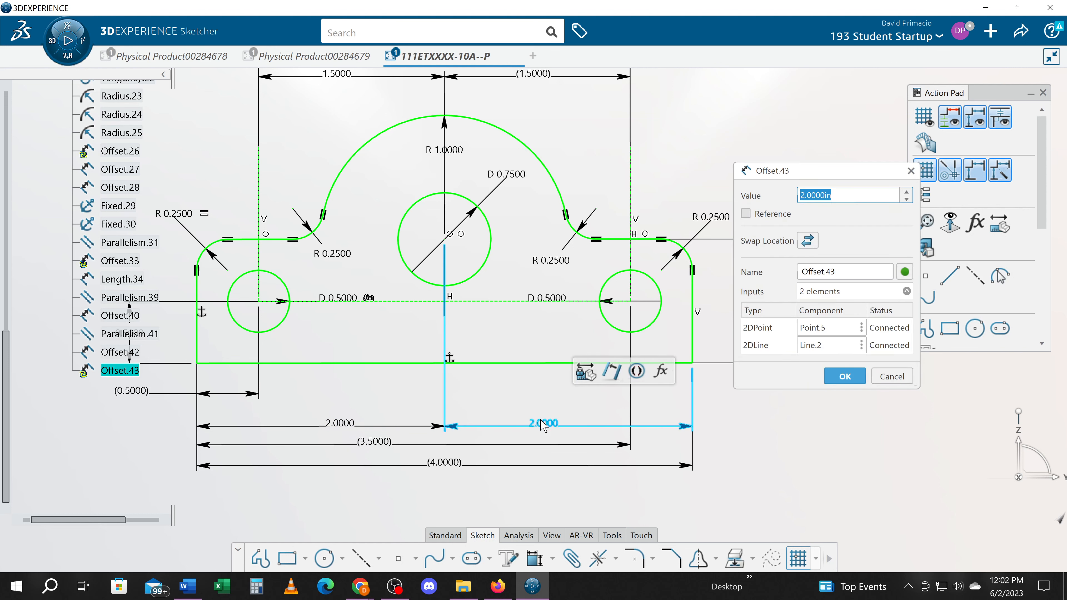
{"action": "type", "text": "="}
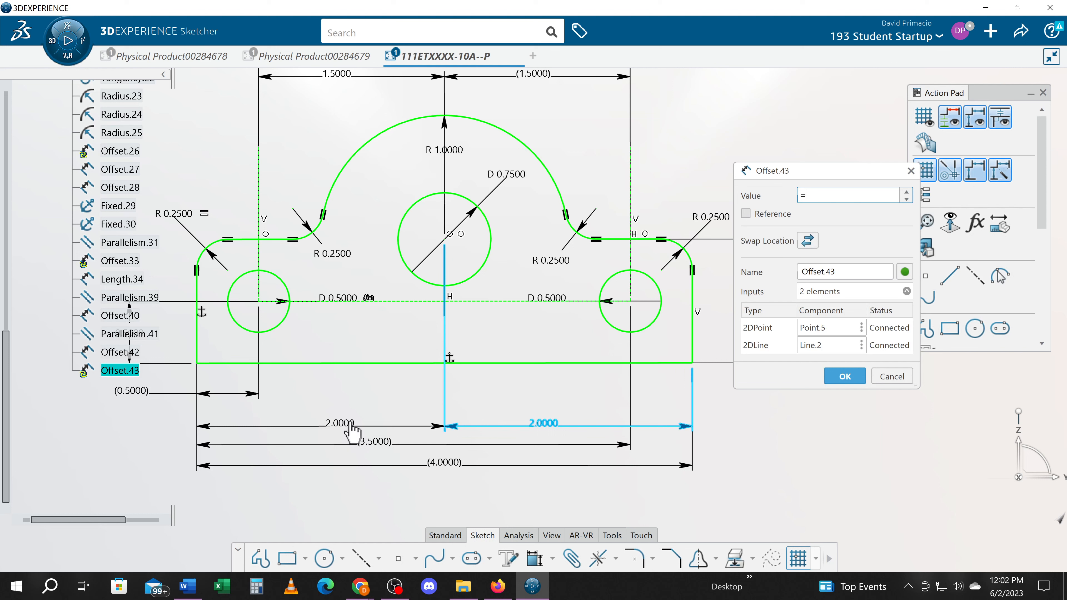
{"action": "double_click", "coordinate": [349, 424]}
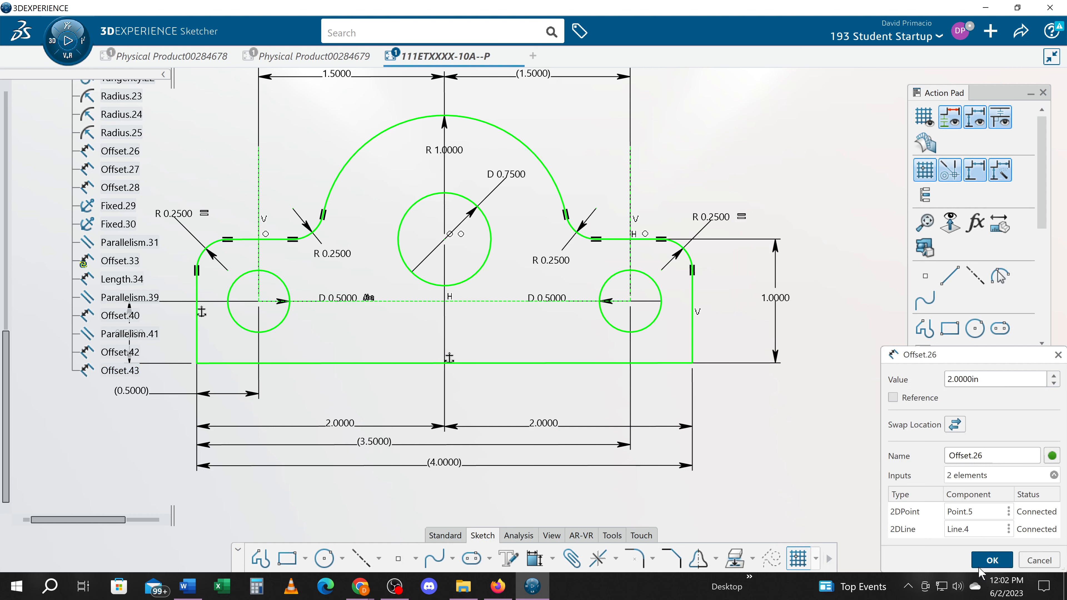
{"action": "left_click", "coordinate": [985, 561]}
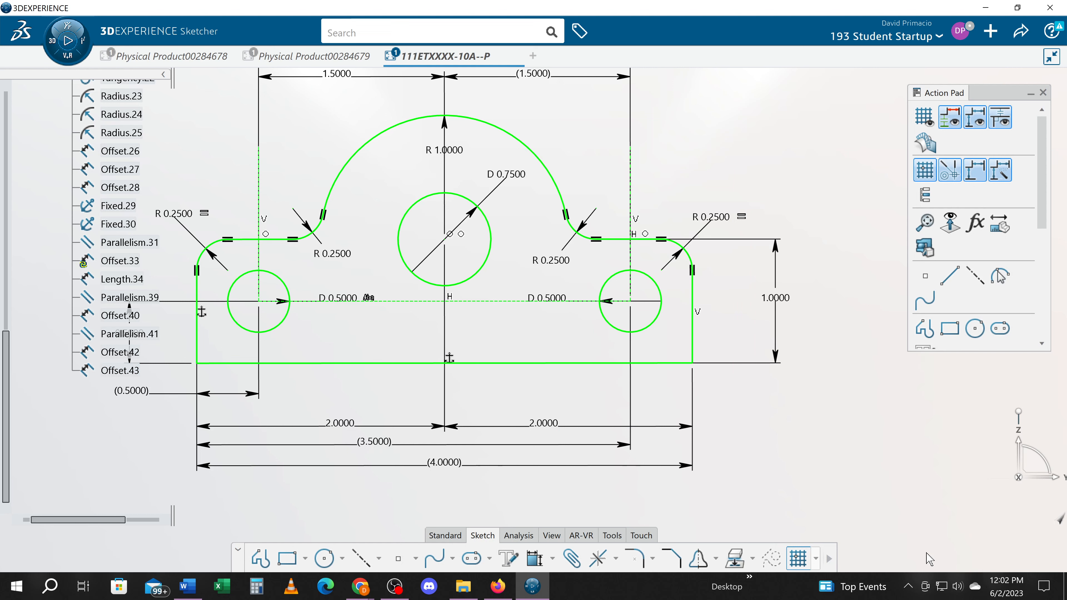
- Link the large circle's offset from the right edge by formula to equal its offset from the left edge
{"action": "double_click", "coordinate": [545, 423]}
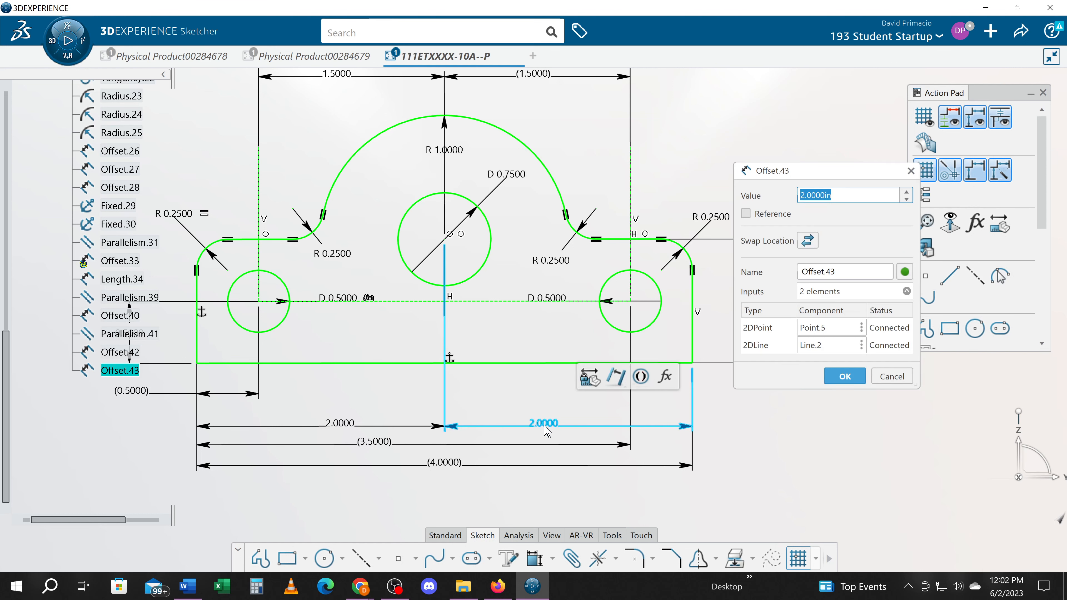
{"action": "left_click", "coordinate": [344, 425]}
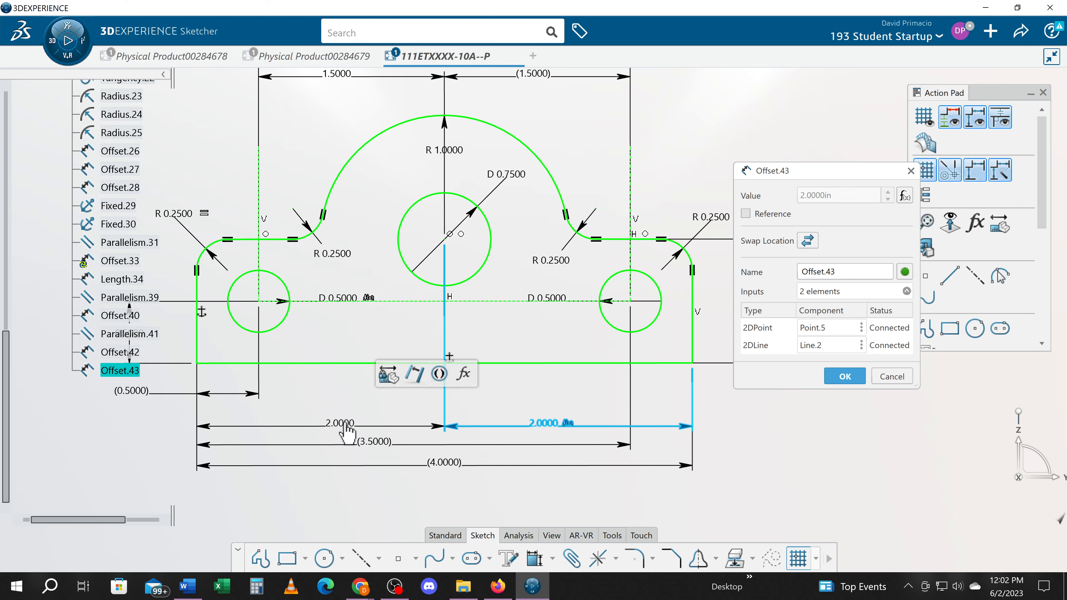
{"action": "left_click", "coordinate": [835, 378]}
- Set the large circle's distance from the profile's left edge to 2.03 in
{"action": "double_click", "coordinate": [340, 424]}
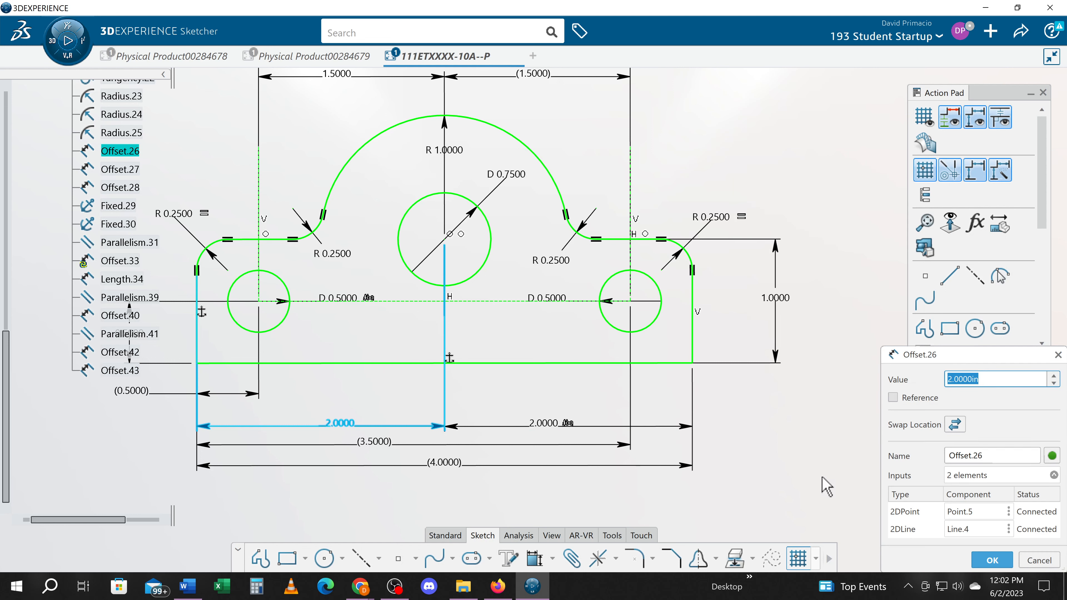
{"action": "type", "text": "2.03"}
{"action": "key", "text": "Return"}
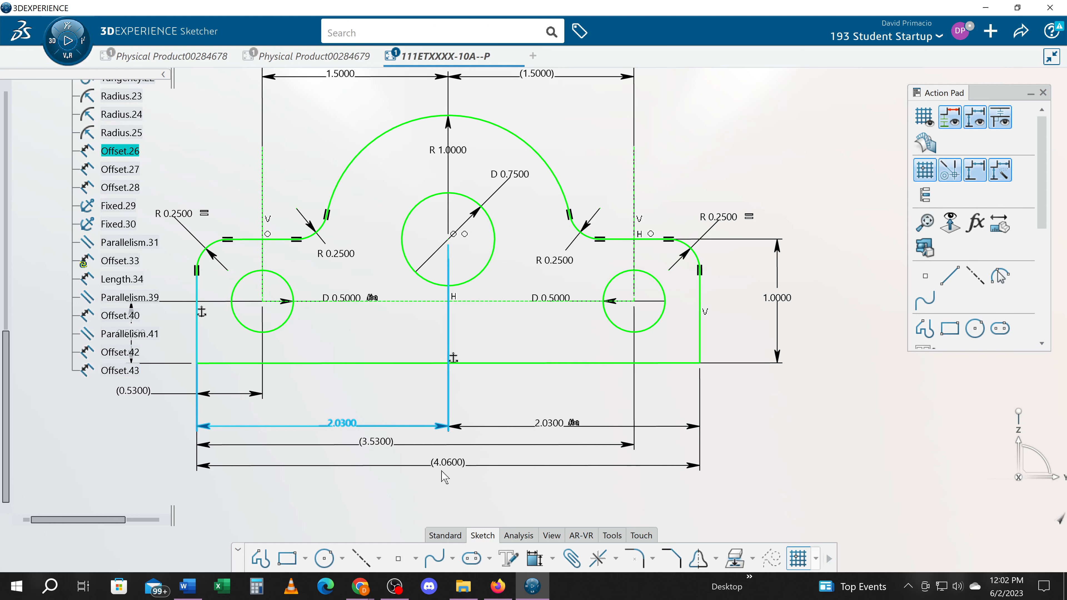
- Set the large circle's distance from the profile's left edge to 1.97 in
{"action": "left_click", "coordinate": [358, 424]}
{"action": "double_click", "coordinate": [349, 423]}
{"action": "type", "text": "1."}
{"action": "key", "text": "Return"}
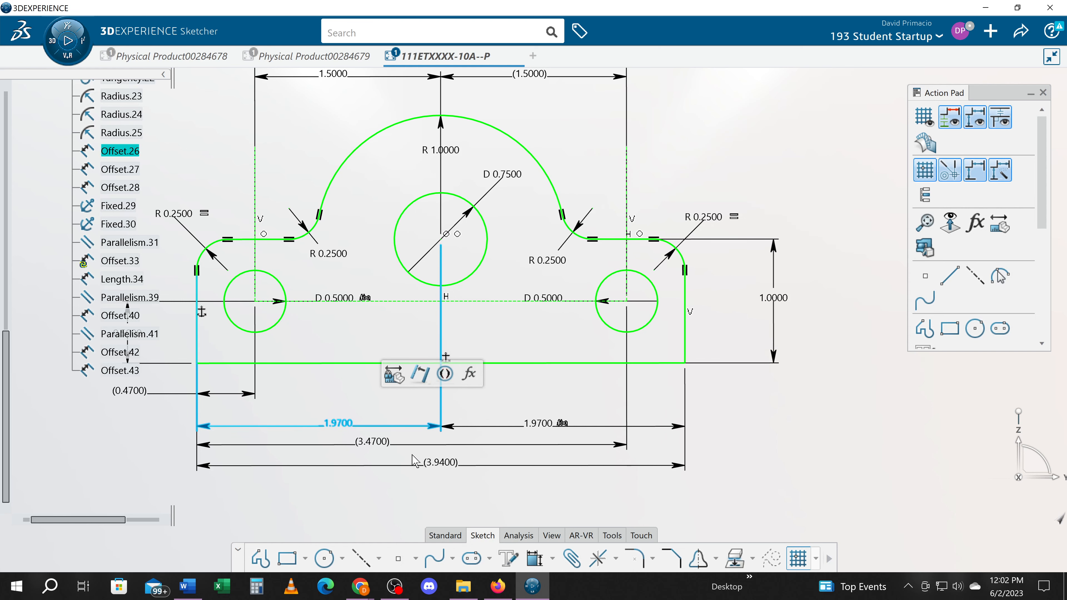
{"action": "left_click", "coordinate": [441, 468]}
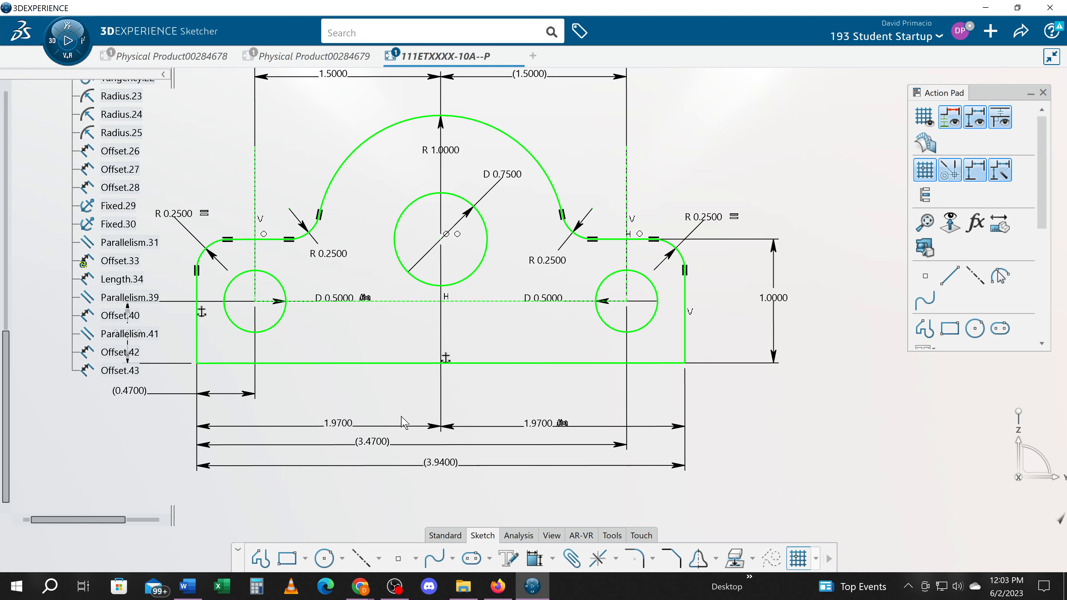
- Delete the formula-linked dimension between the large circle's centre and the profile's right edge
{"action": "scroll", "coordinate": [370, 415], "scroll_direction": "down", "scroll_amount": 3}
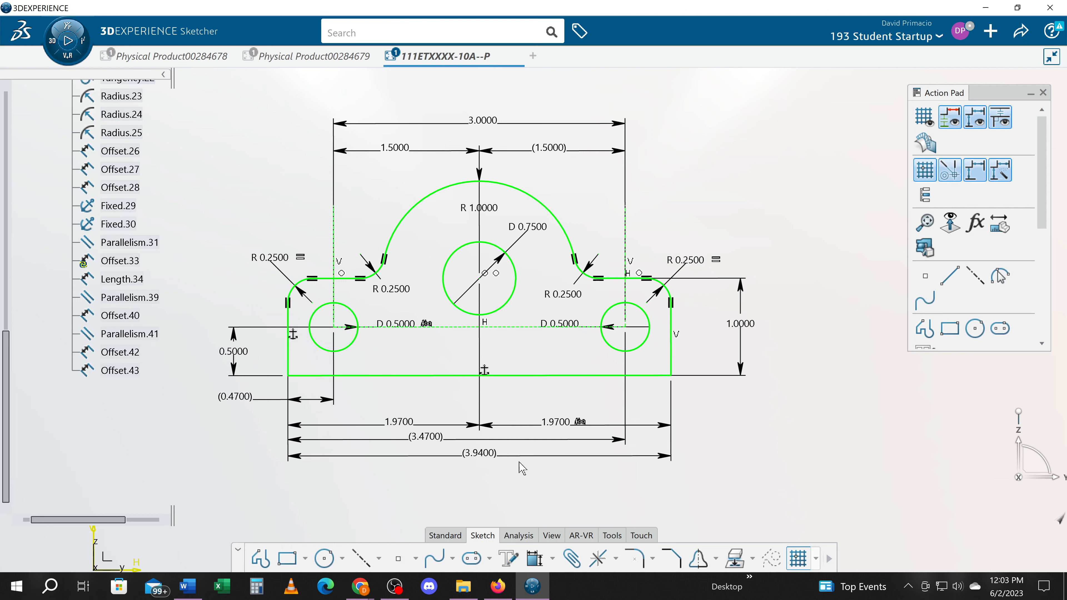
{"action": "left_click", "coordinate": [561, 426]}
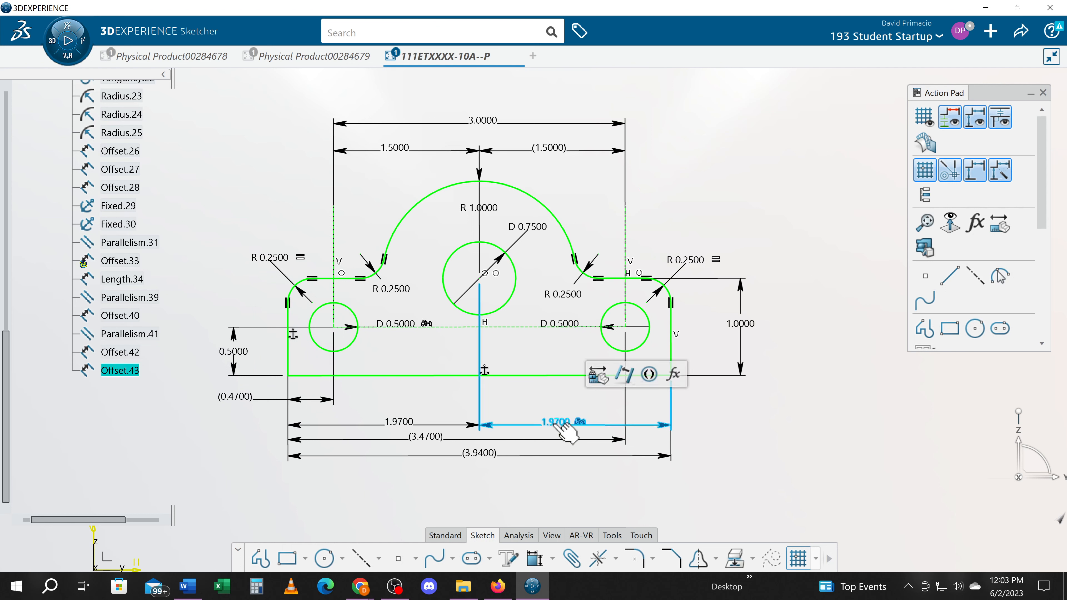
{"action": "key", "text": "Delete"}
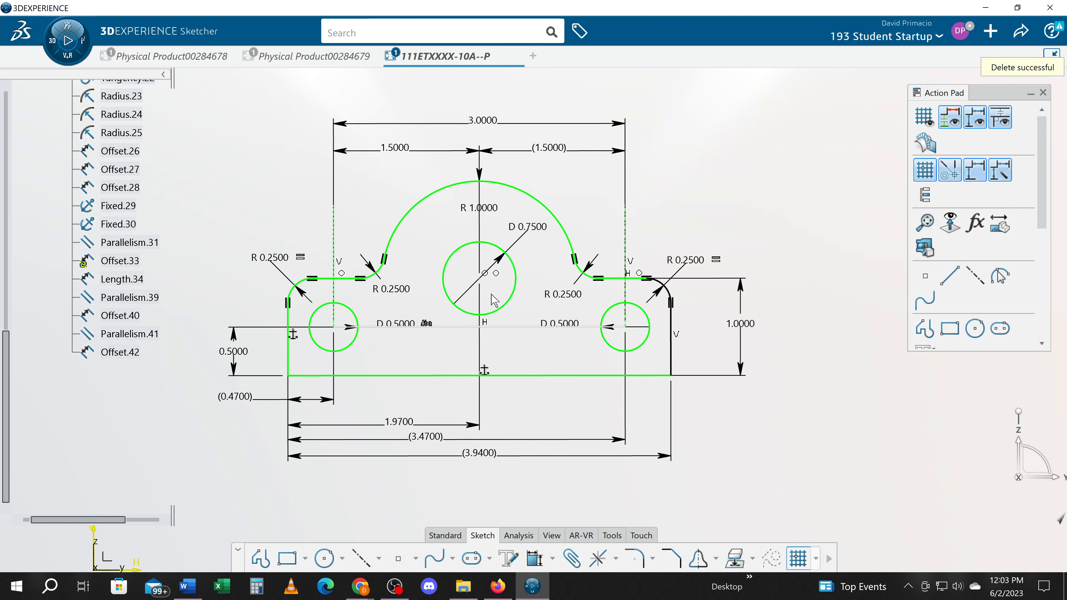
- Delete the reference dimensions from the large circle to the right small hole and from the left edge to both small holes
{"action": "left_click", "coordinate": [509, 150]}
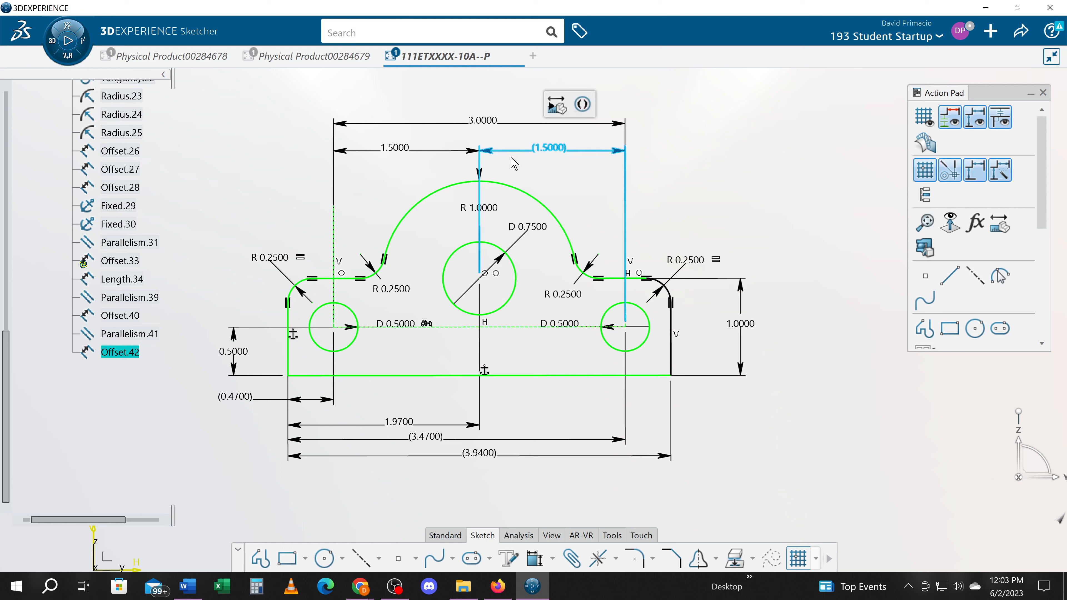
{"action": "key", "text": "Delete"}
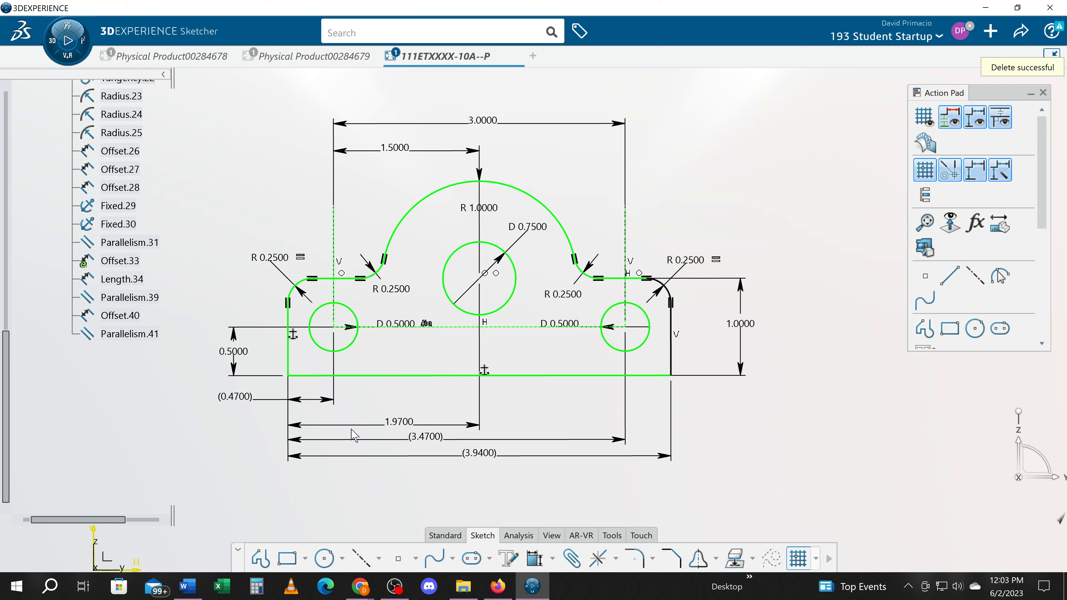
{"action": "left_click", "coordinate": [356, 441]}
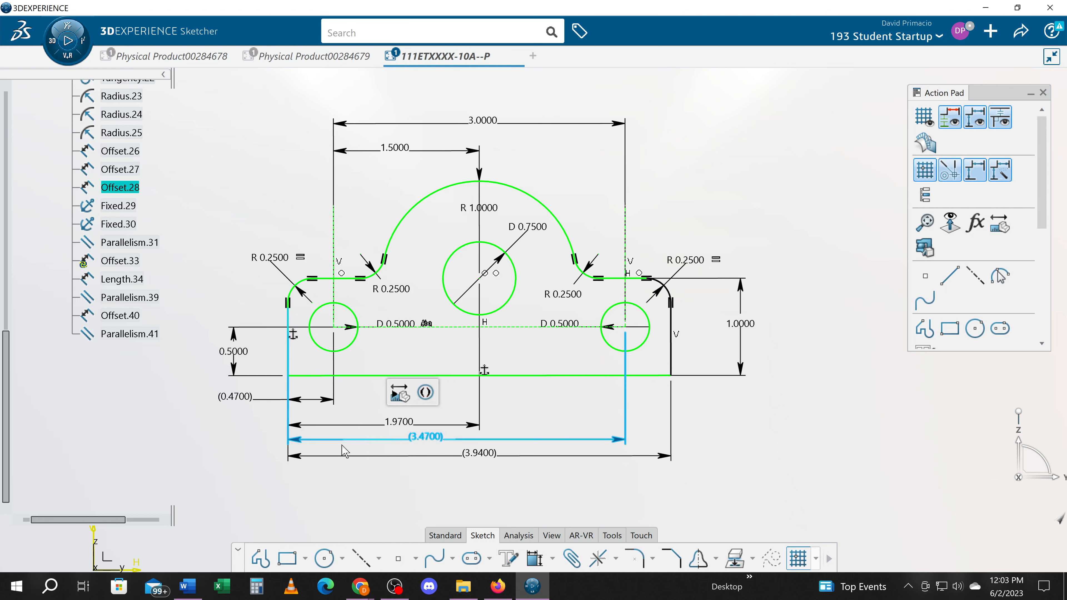
{"action": "key", "text": "Delete"}
{"action": "left_click", "coordinate": [255, 400]}
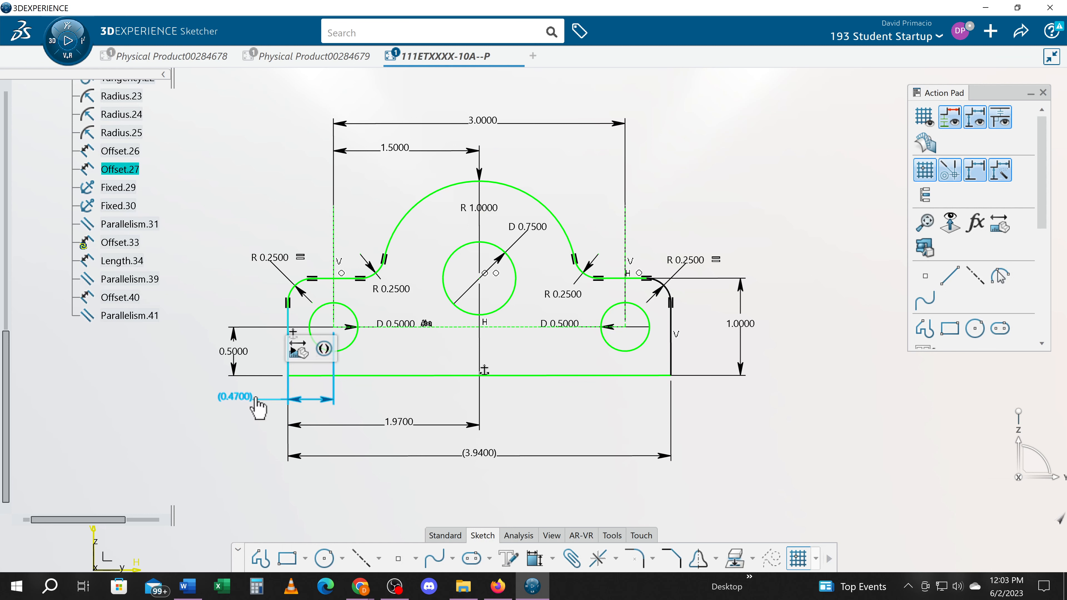
{"action": "key", "text": "Delete"}
- Turn the profile's overall width from a reference into a driving dimension and set it to 4 in
{"action": "mouse_move", "coordinate": [372, 388]}
{"action": "middle_mouse_down"}
{"action": "mouse_move", "coordinate": [394, 378]}
{"action": "mouse_move", "coordinate": [386, 403]}
{"action": "middle_mouse_up"}
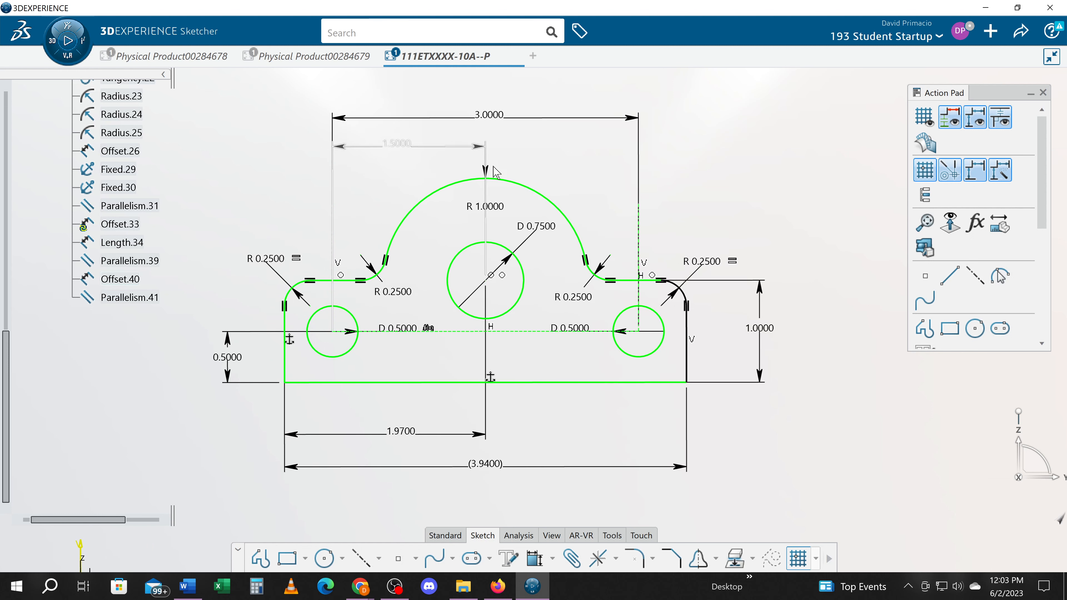
{"action": "middle_click_drag", "start_coordinate": [552, 398], "coordinate": [582, 407]}
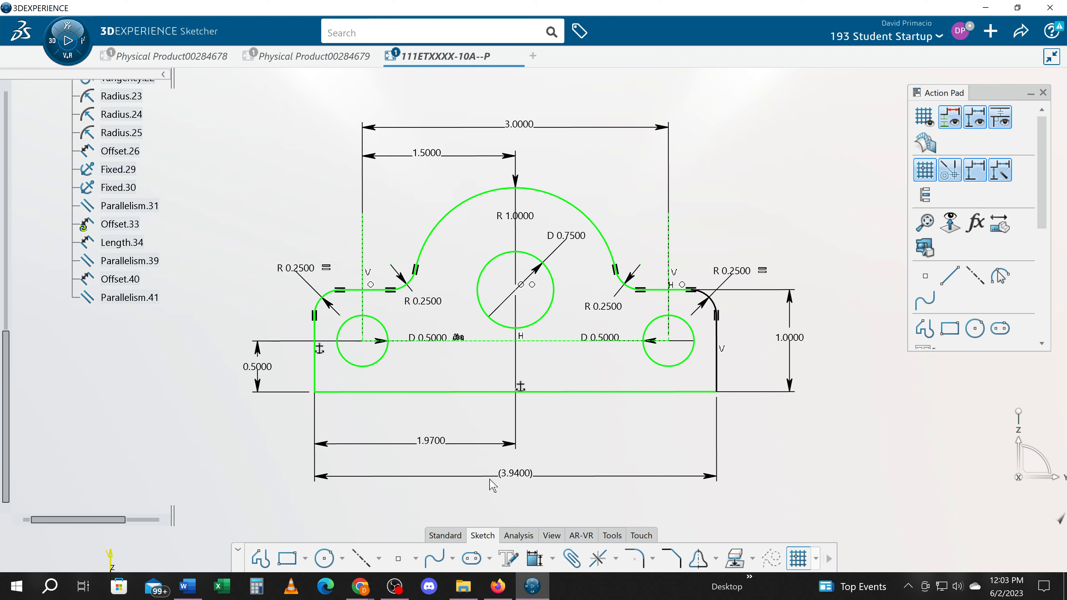
{"action": "double_click", "coordinate": [503, 476]}
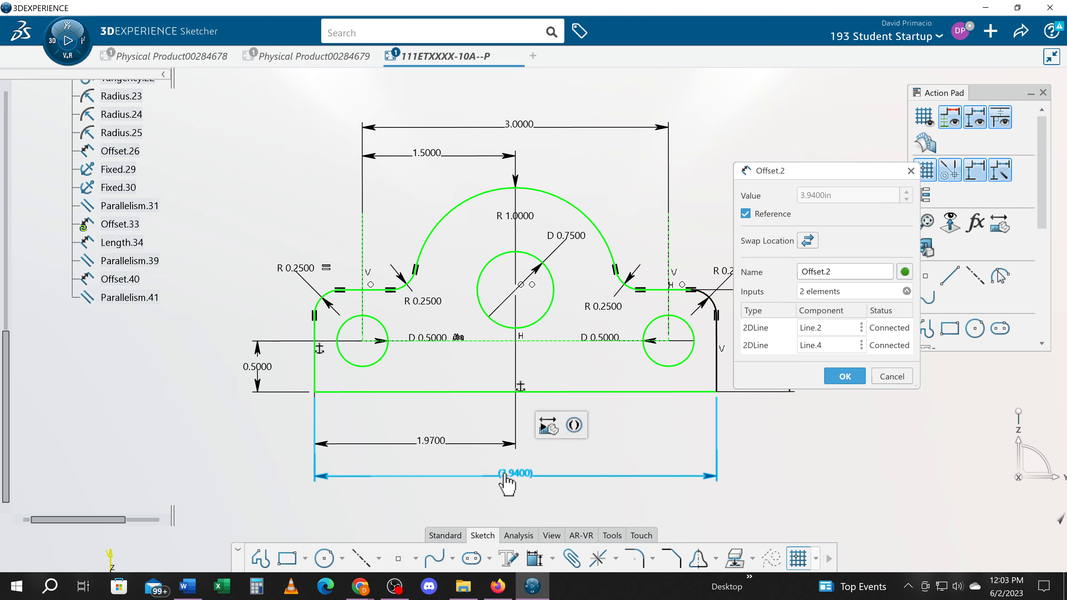
{"action": "left_click", "coordinate": [746, 213]}
{"action": "left_click", "coordinate": [844, 375]}
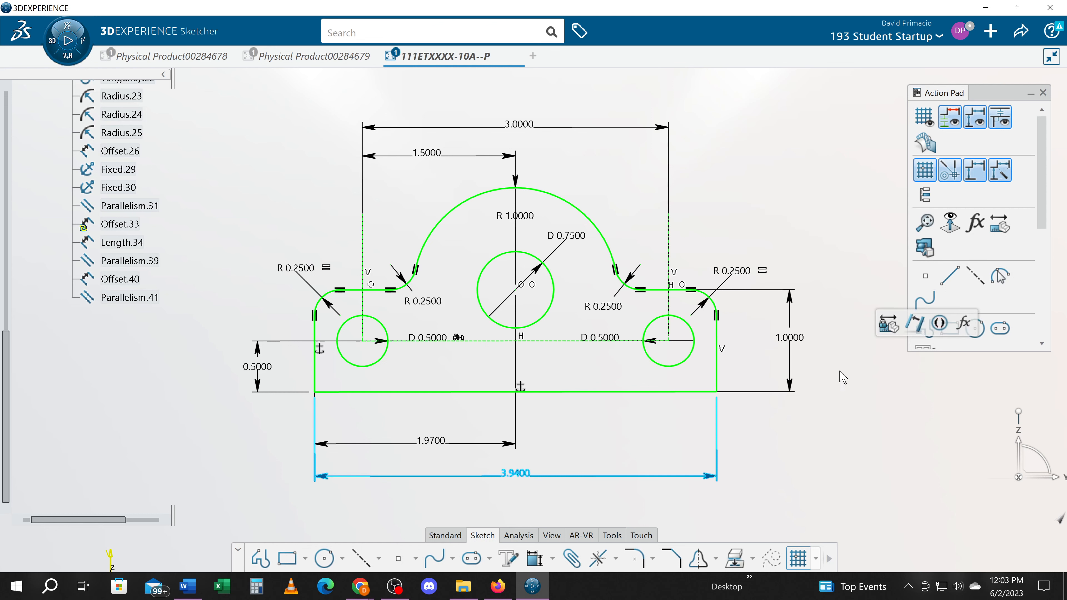
{"action": "double_click", "coordinate": [518, 474]}
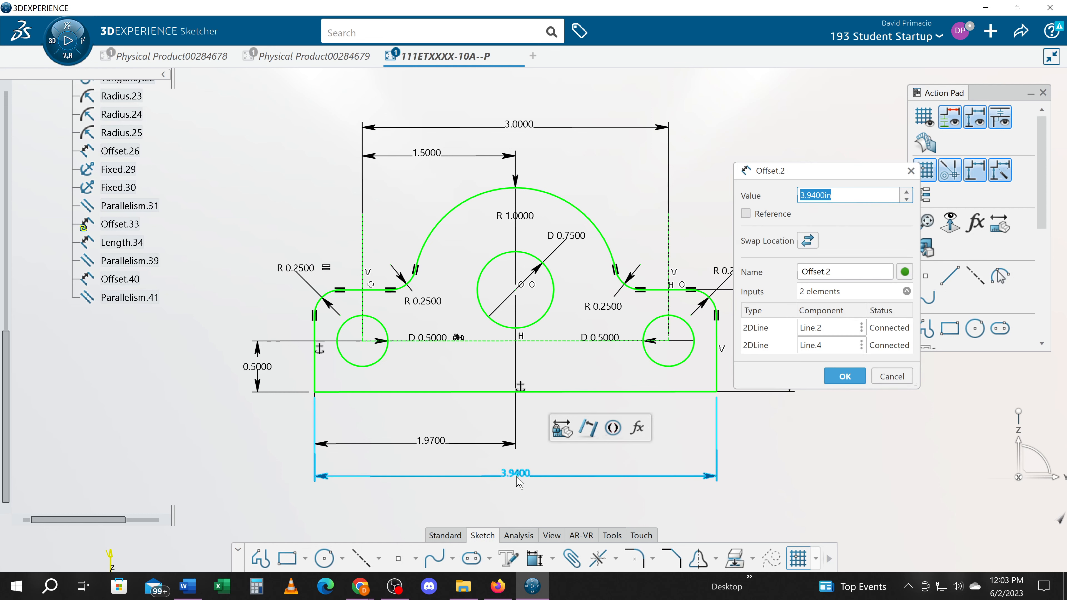
{"action": "type", "text": "4"}
{"action": "key", "text": "Return"}
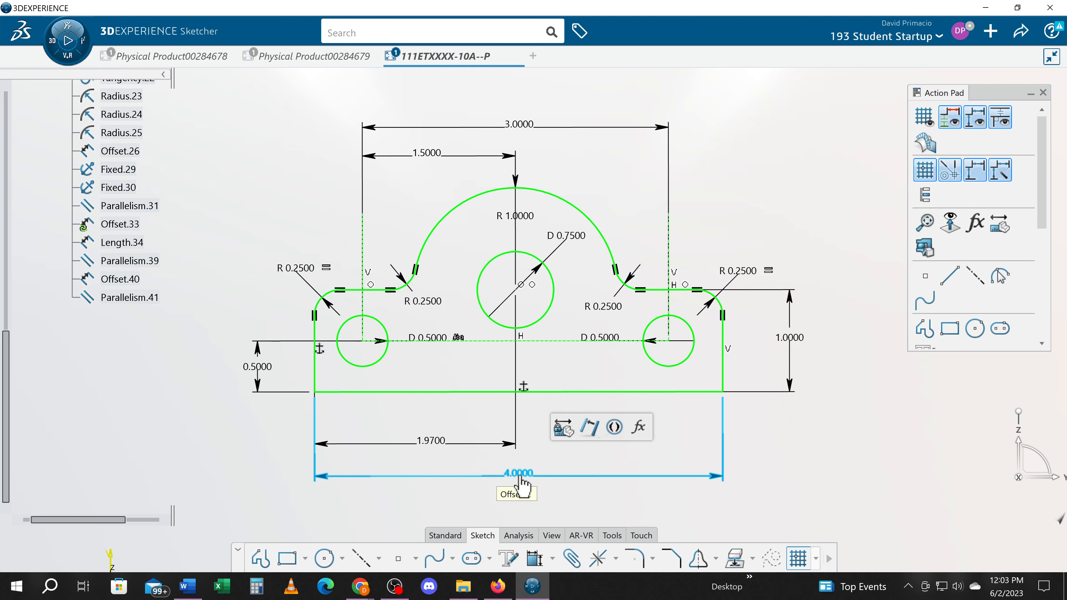
- Set the large circle's distance from the profile's left edge to 2 in
{"action": "left_click", "coordinate": [433, 442]}
{"action": "double_click", "coordinate": [432, 441]}
{"action": "type", "text": "2"}
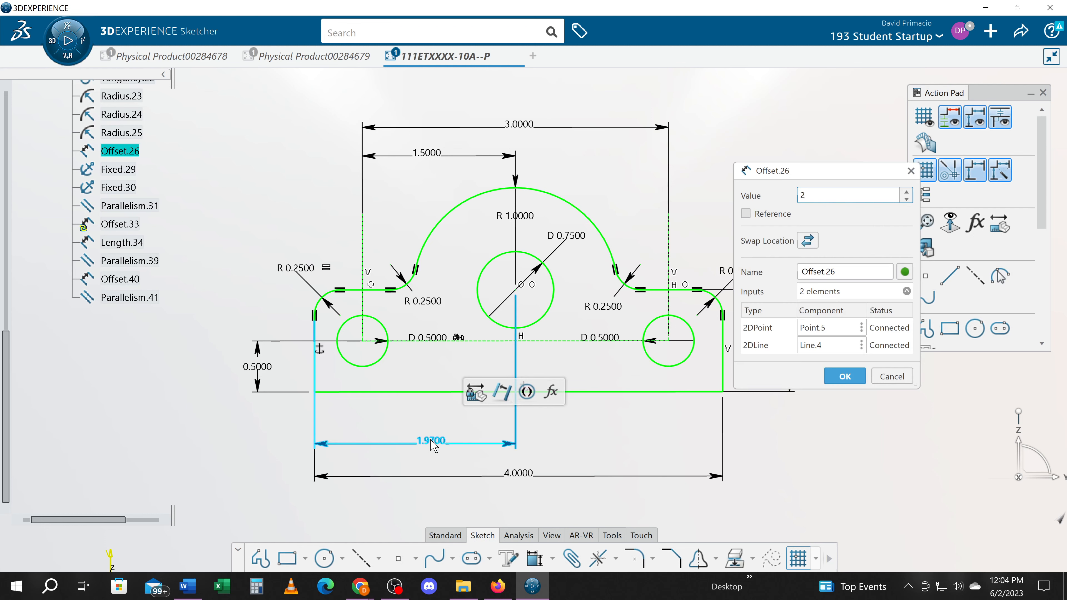
{"action": "key", "text": "Return"}
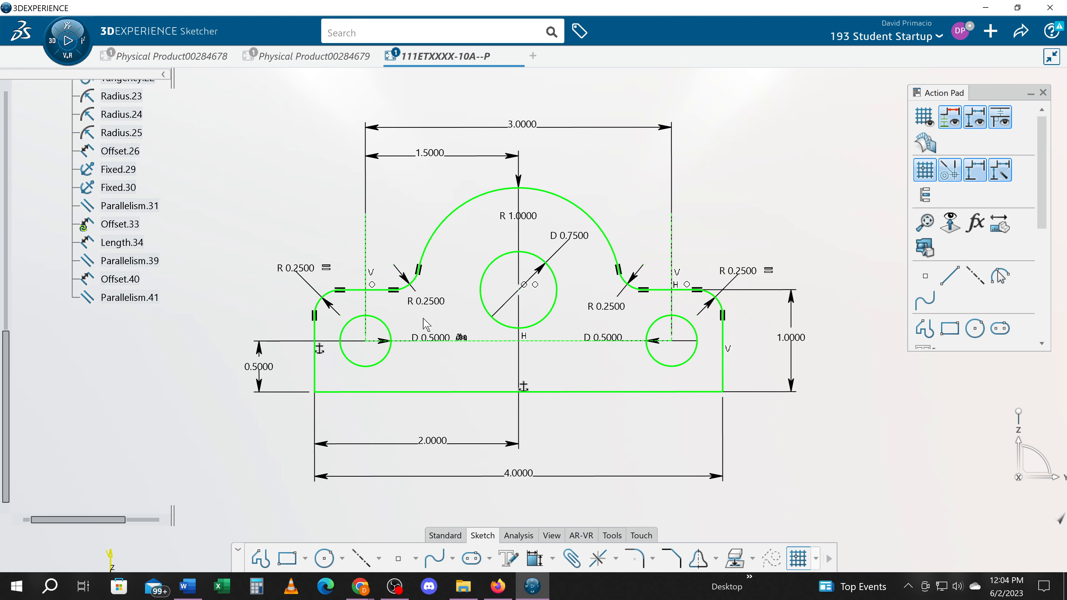
{"action": "mouse_move", "coordinate": [646, 432]}
{"action": "middle_mouse_down"}
{"action": "mouse_move", "coordinate": [655, 414]}
{"action": "mouse_move", "coordinate": [648, 445]}
{"action": "middle_mouse_up"}
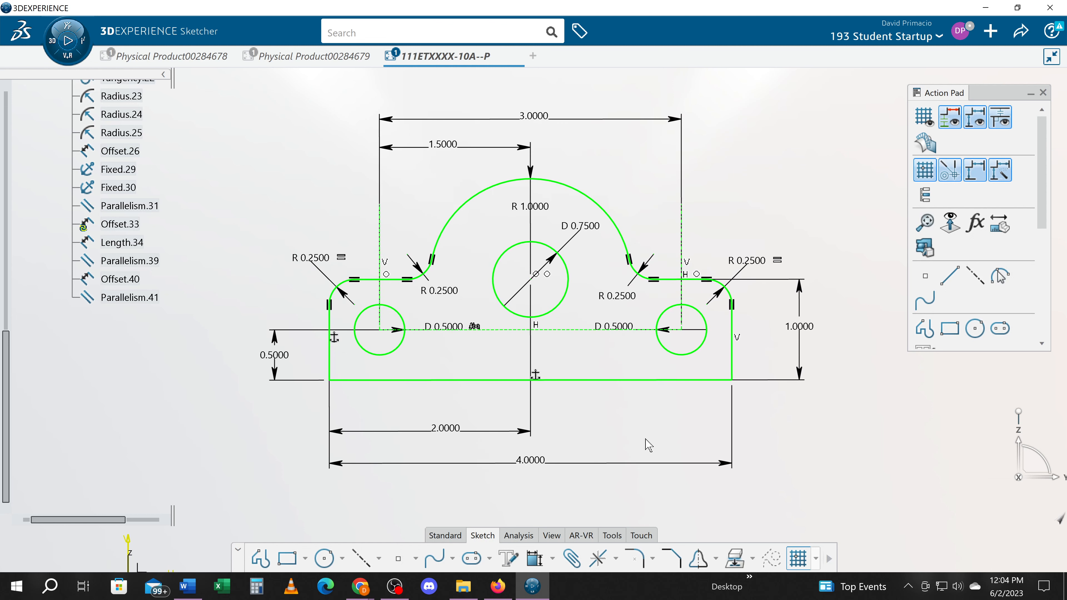